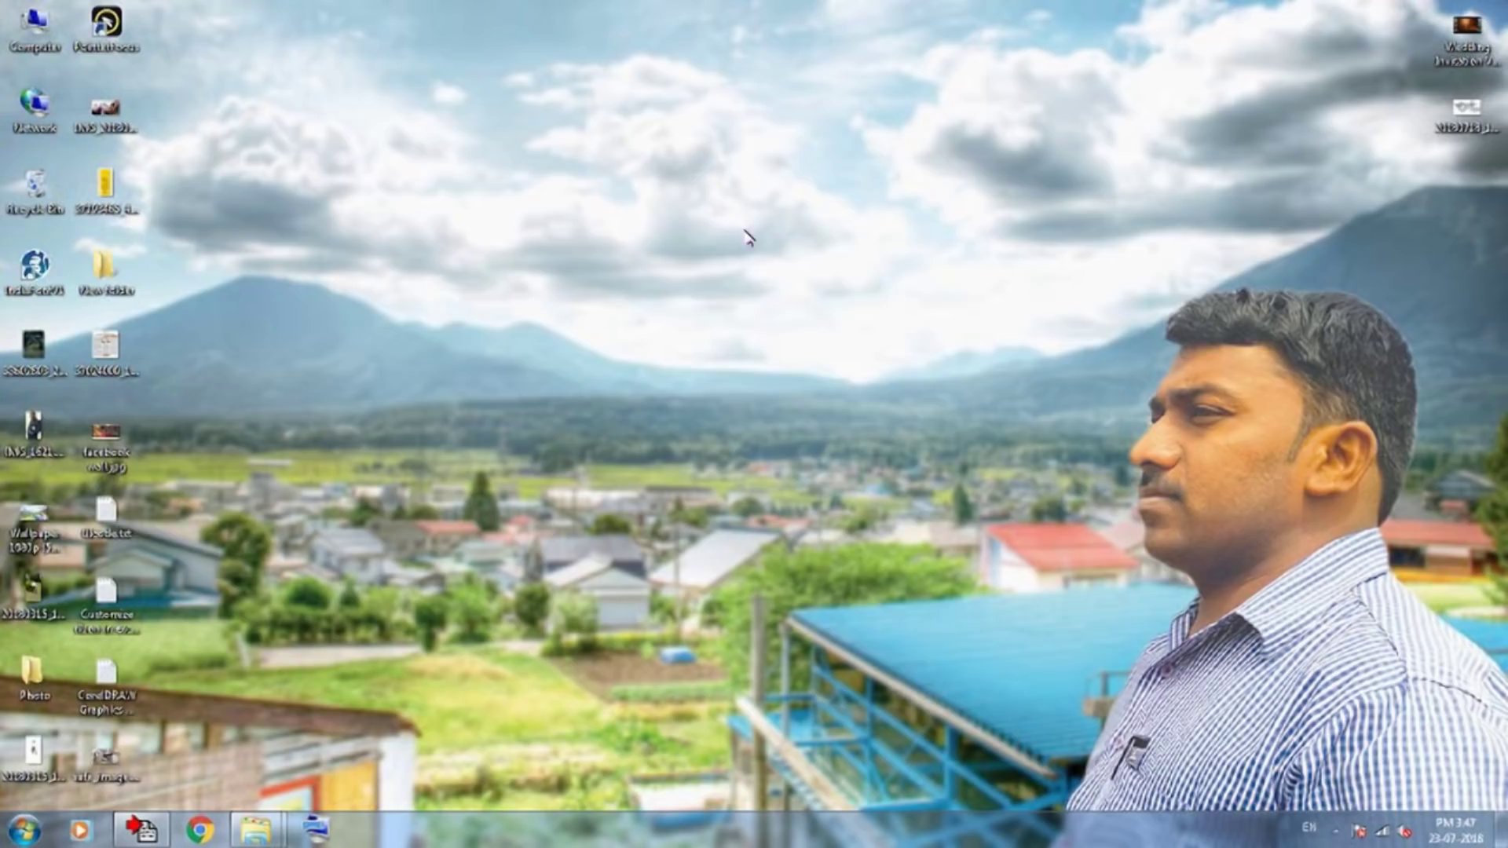
# Refresh the Windows 7 desktop three times from its right-click menu
pyautogui.rightClick(687, 157)
pyautogui.click(742, 211)
pyautogui.rightClick(375, 218)
pyautogui.click(416, 274)
pyautogui.rightClick(288, 328)
pyautogui.click(310, 322)
# Launch Microsoft Office Excel 2007 from the Start menu, opening a blank Book1
pyautogui.press('super')
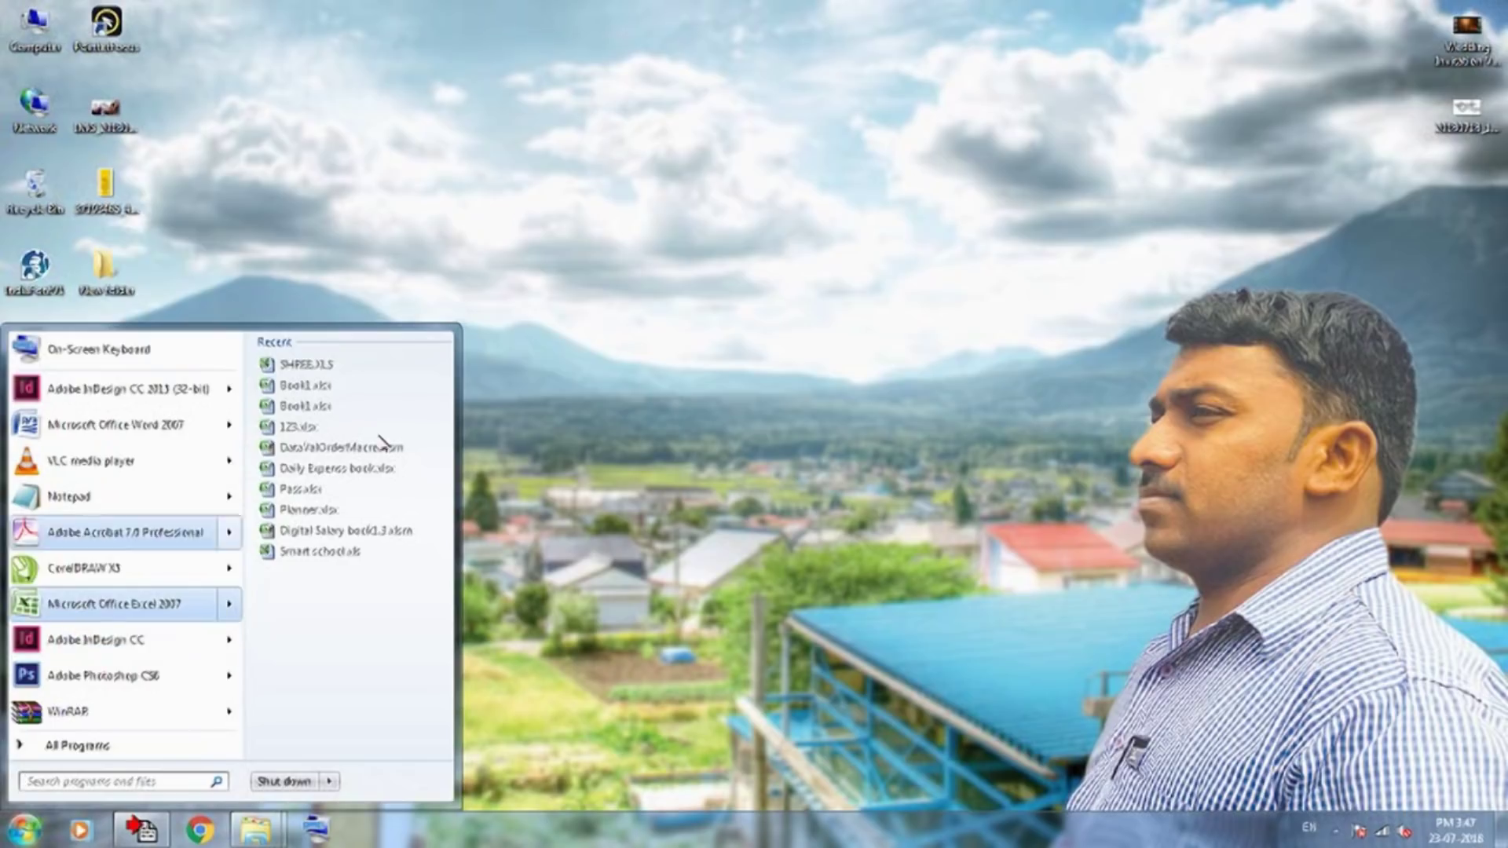
pyautogui.click(147, 605)
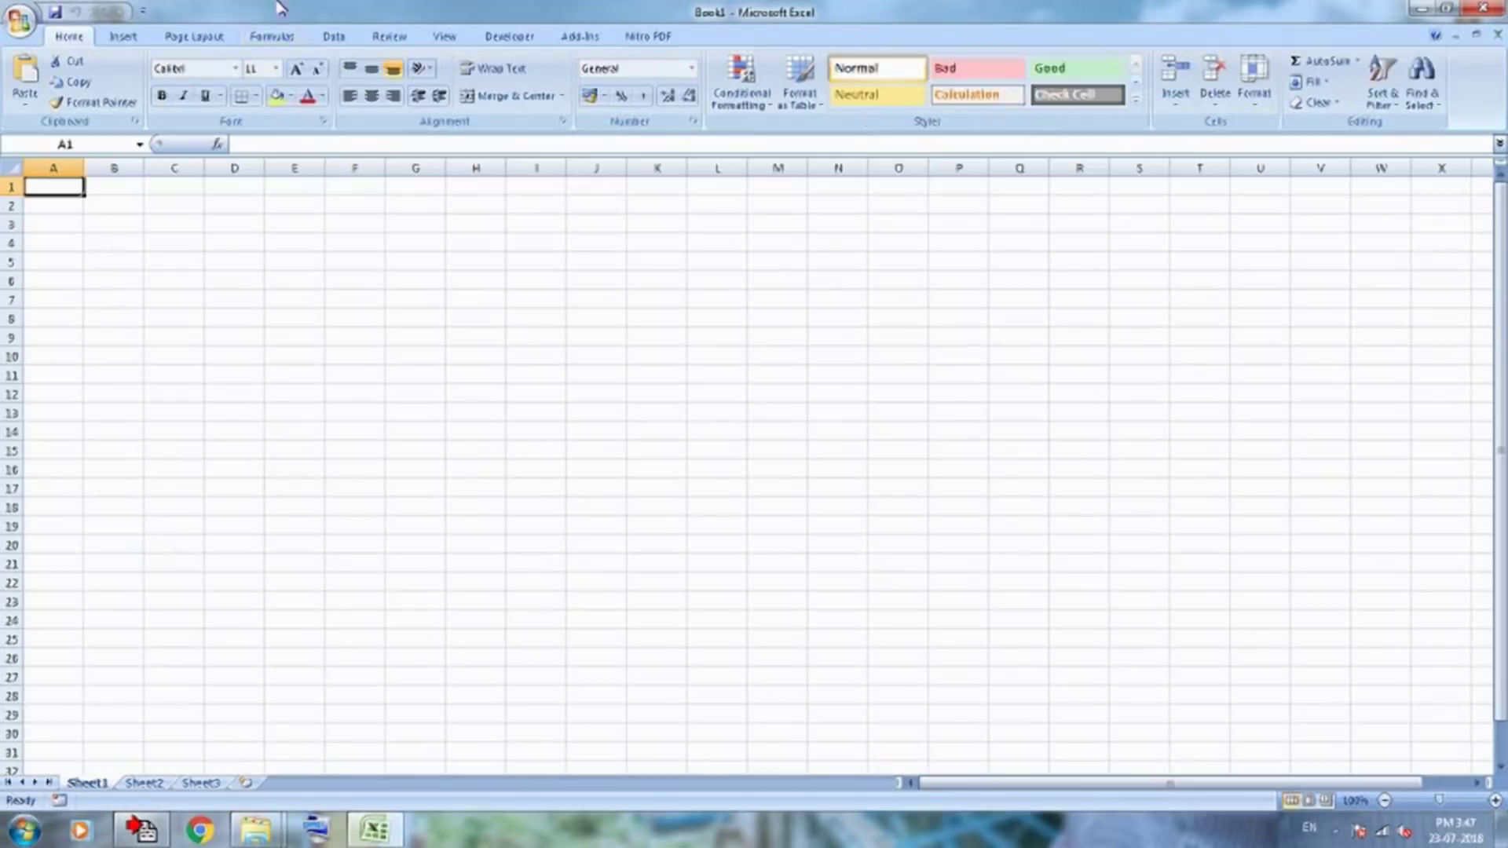
pyautogui.click(18, 17)
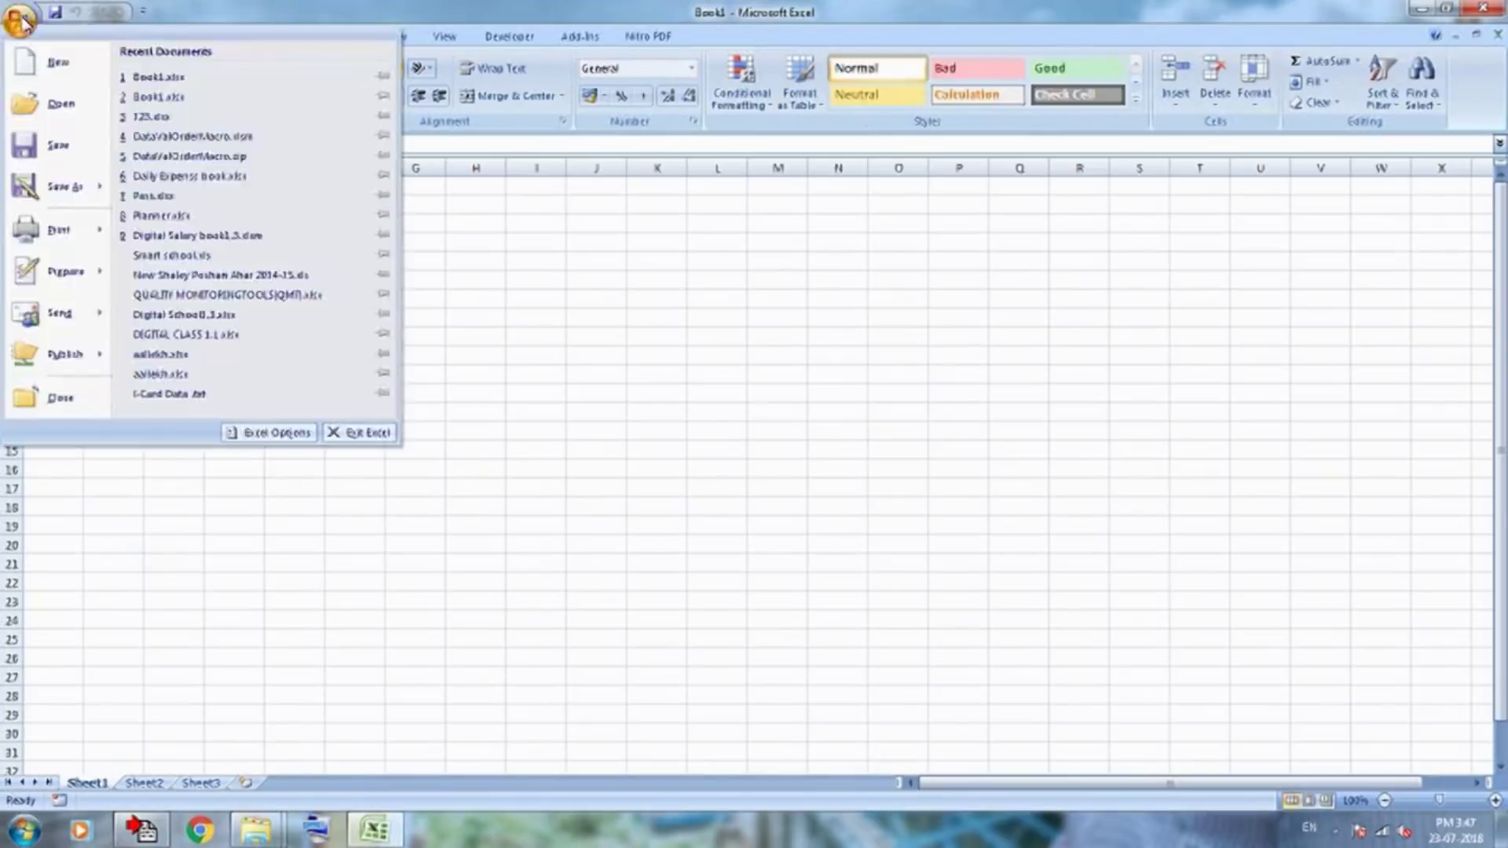
# In Excel Options' Customize page, add Form... from All Commands to the Quick Access Toolbar
pyautogui.click(271, 434)
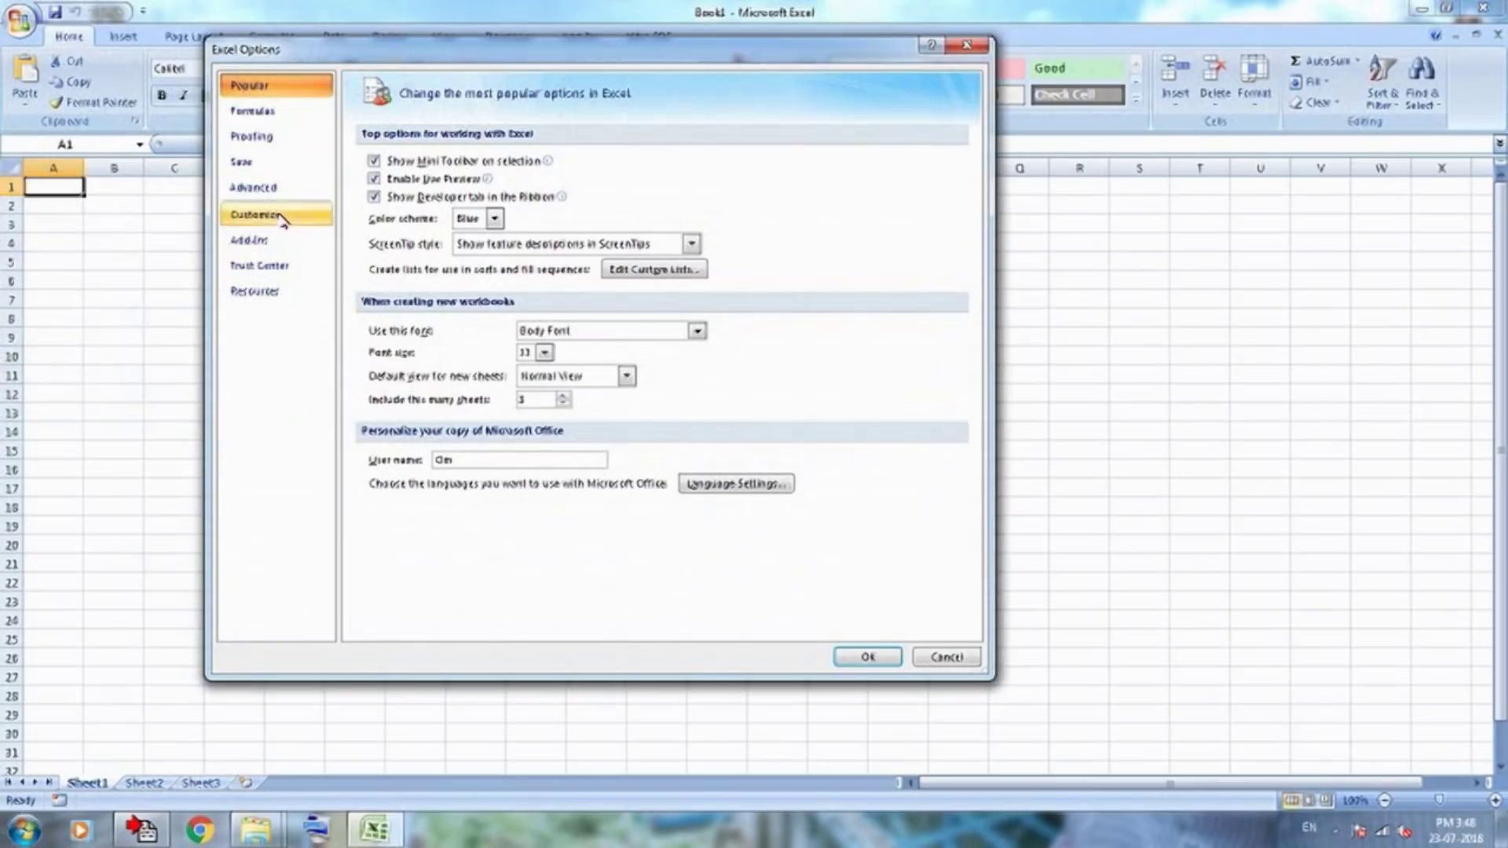
pyautogui.click(281, 216)
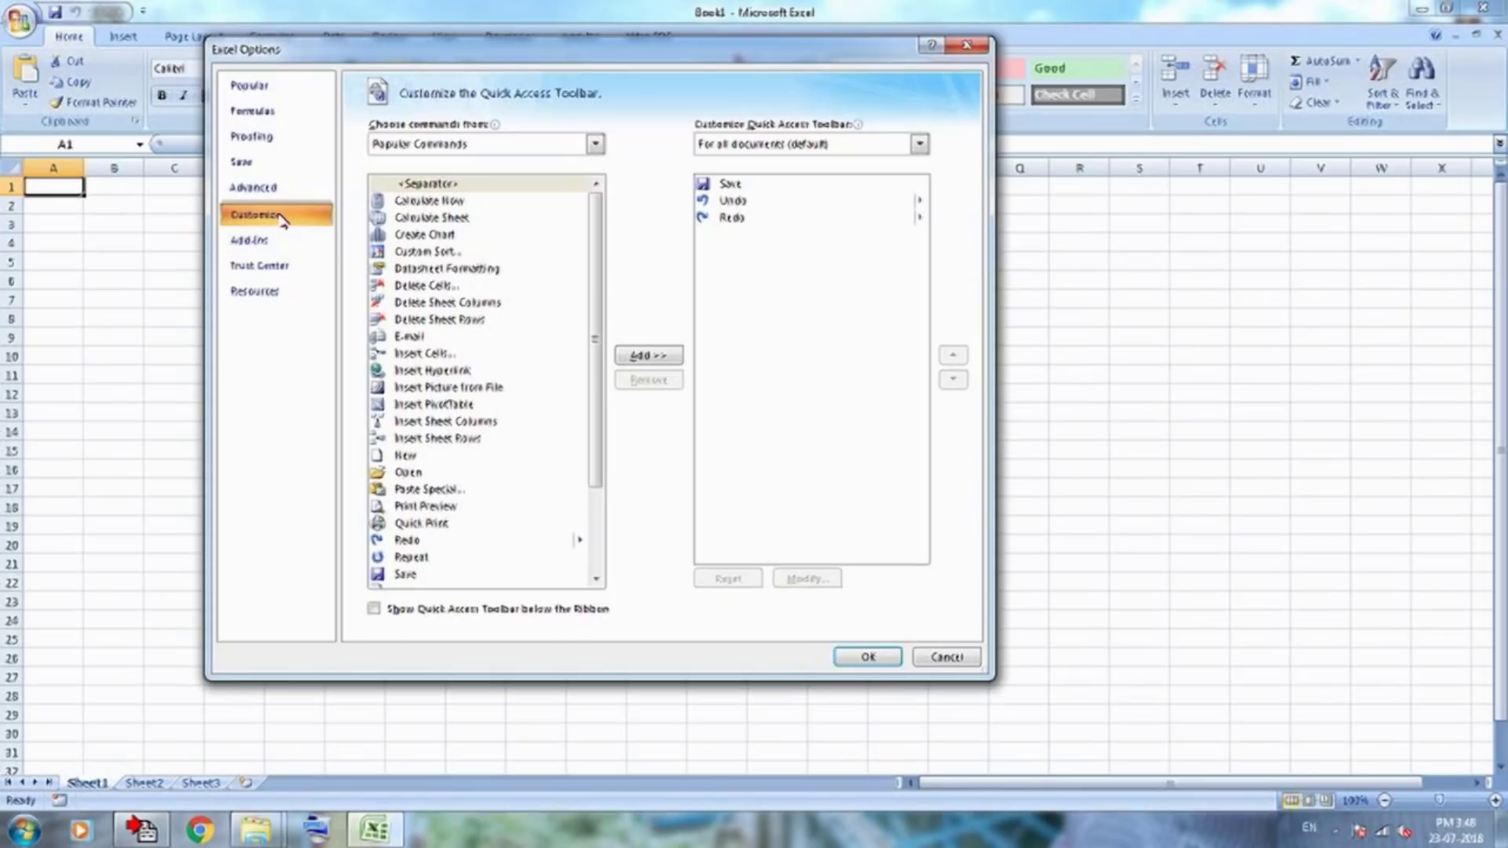
pyautogui.click(555, 146)
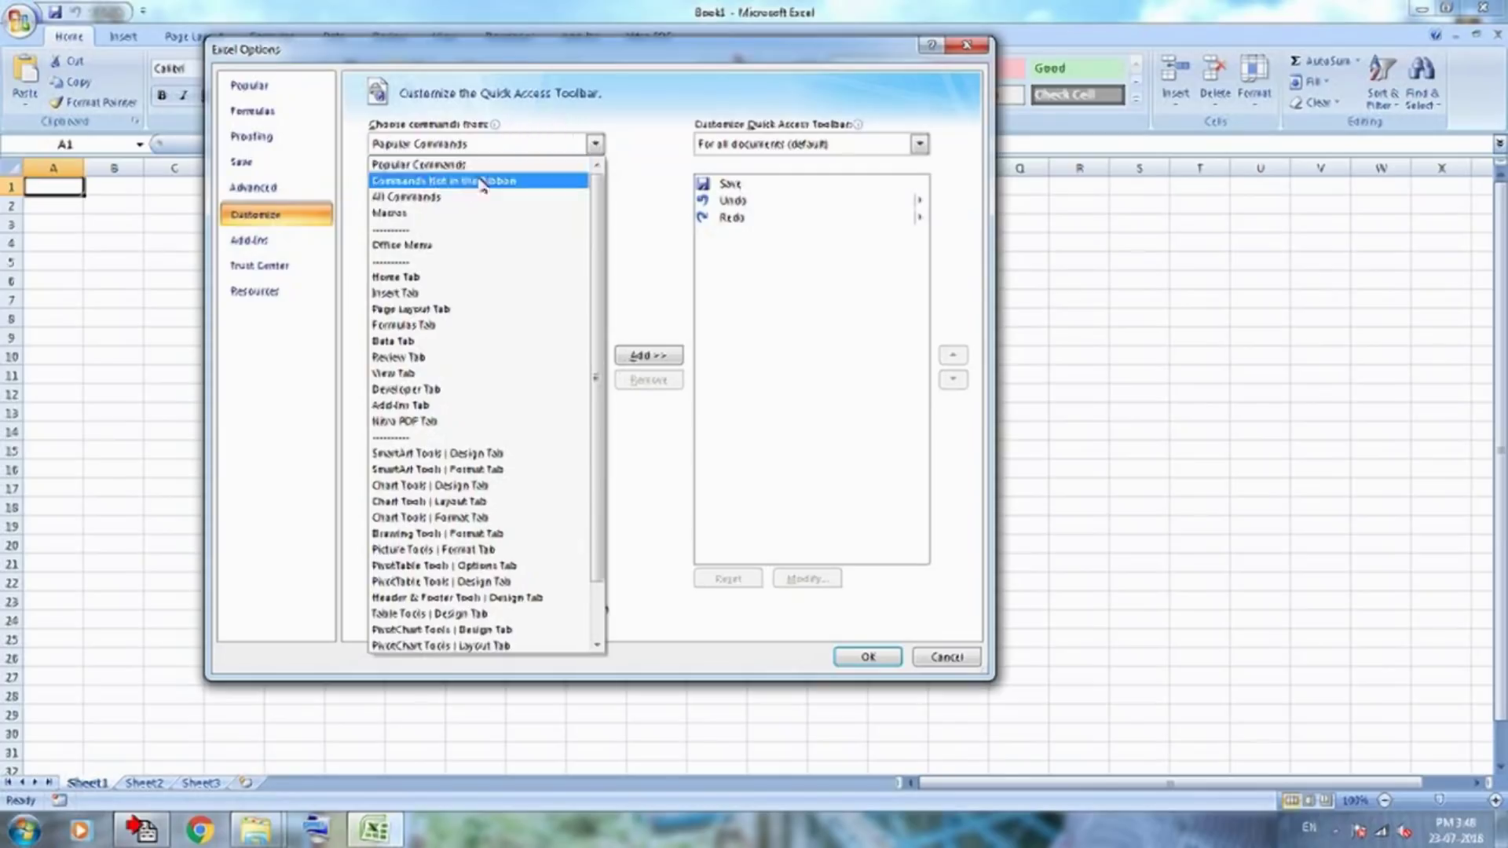
pyautogui.click(434, 200)
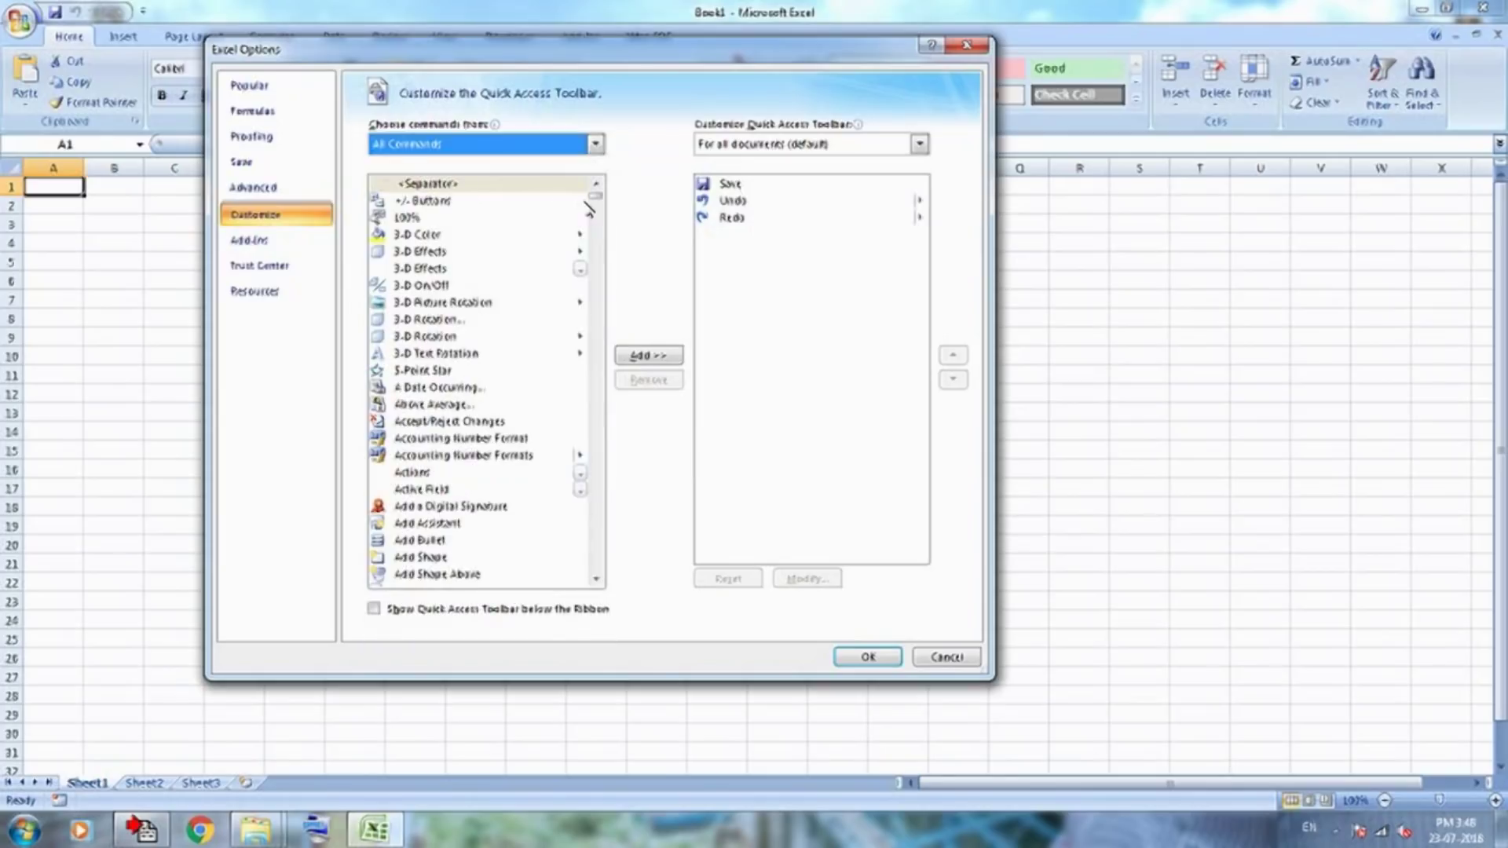
pyautogui.click(440, 303)
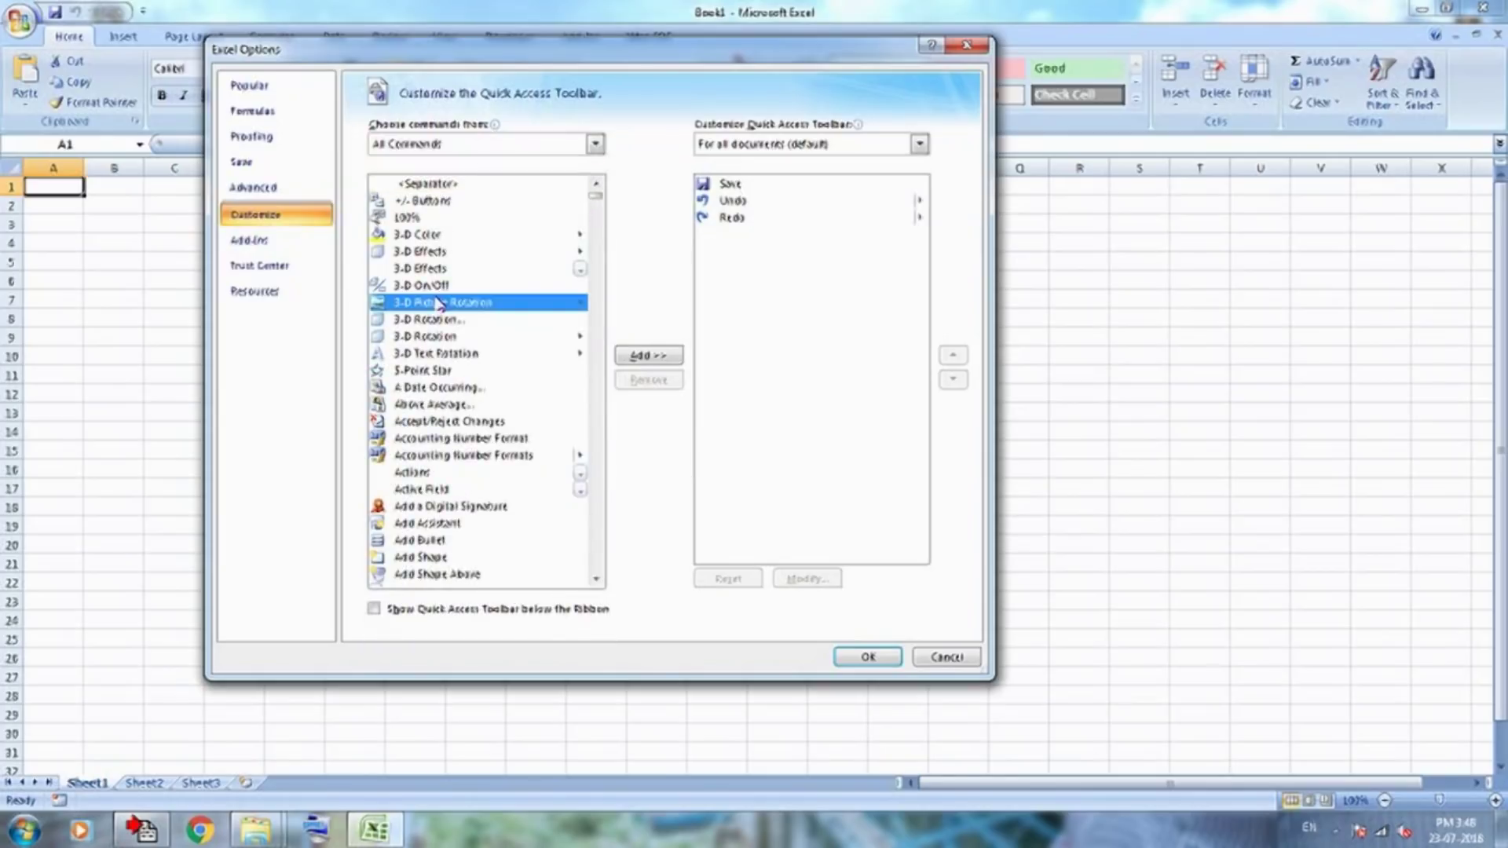
pyautogui.press('f')
pyautogui.press('Down')
pyautogui.press('Down')
pyautogui.press('Down')
pyautogui.press('Down')
pyautogui.press('Down')
pyautogui.press('Down')
pyautogui.press('Down')
pyautogui.press('Down')
pyautogui.press('Down')
pyautogui.press('Down')
pyautogui.press('Down')
pyautogui.press('Down')
pyautogui.press('Down')
pyautogui.press('Down')
pyautogui.press('Down')
pyautogui.press('Down')
pyautogui.press('Down')
pyautogui.press('Down')
pyautogui.press('Down')
pyautogui.press('Down')
pyautogui.press('Down')
pyautogui.press('Down')
pyautogui.press('Down')
pyautogui.press('Down')
pyautogui.press('Down')
pyautogui.press('Down')
pyautogui.press('Down')
pyautogui.press('Down')
pyautogui.press('Down')
pyautogui.press('Down')
pyautogui.press('Down')
pyautogui.press('Up')
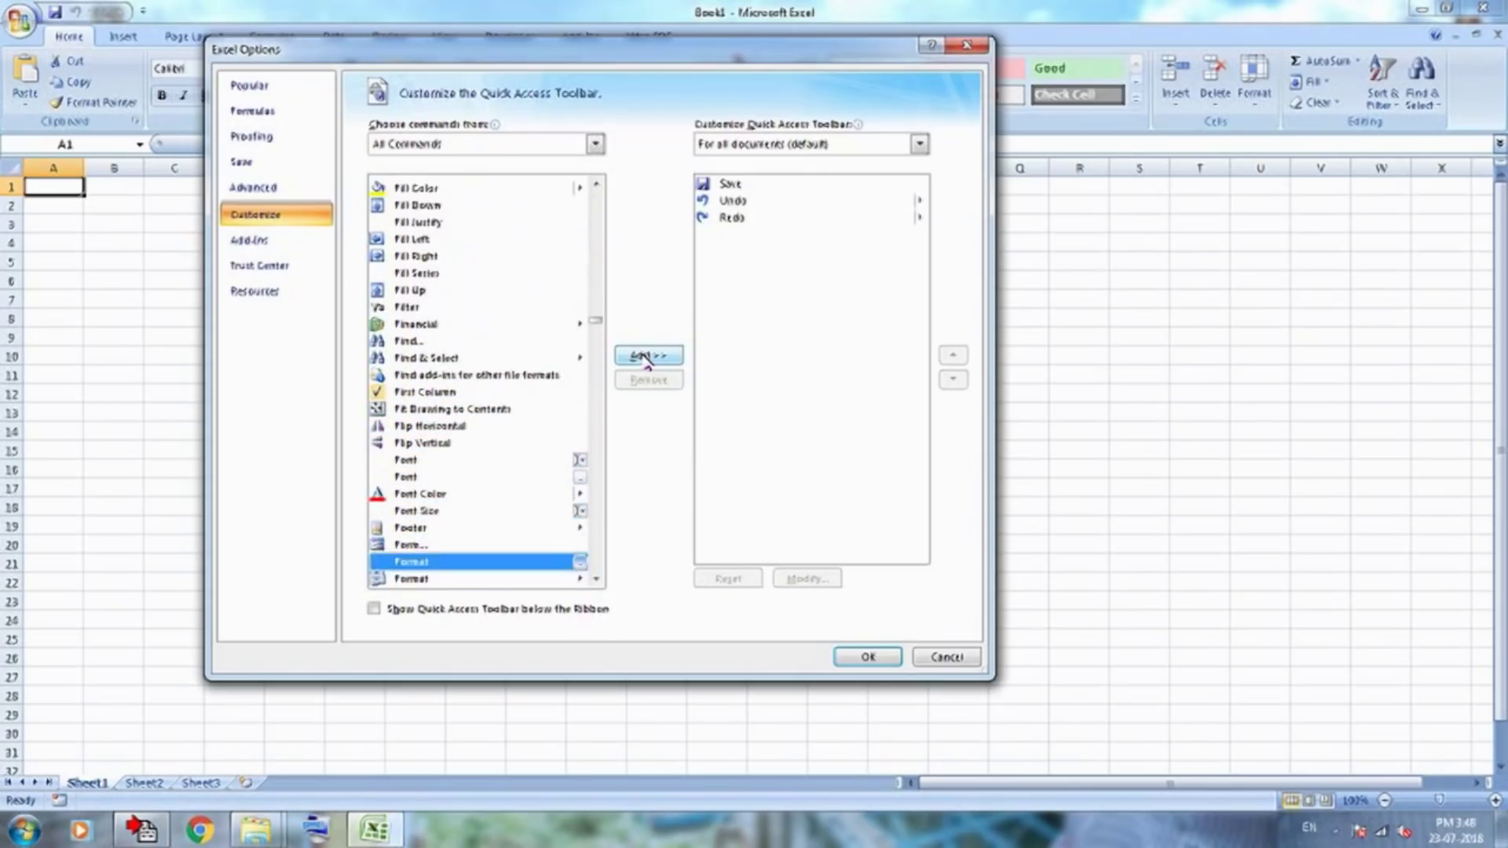
pyautogui.press('Up')
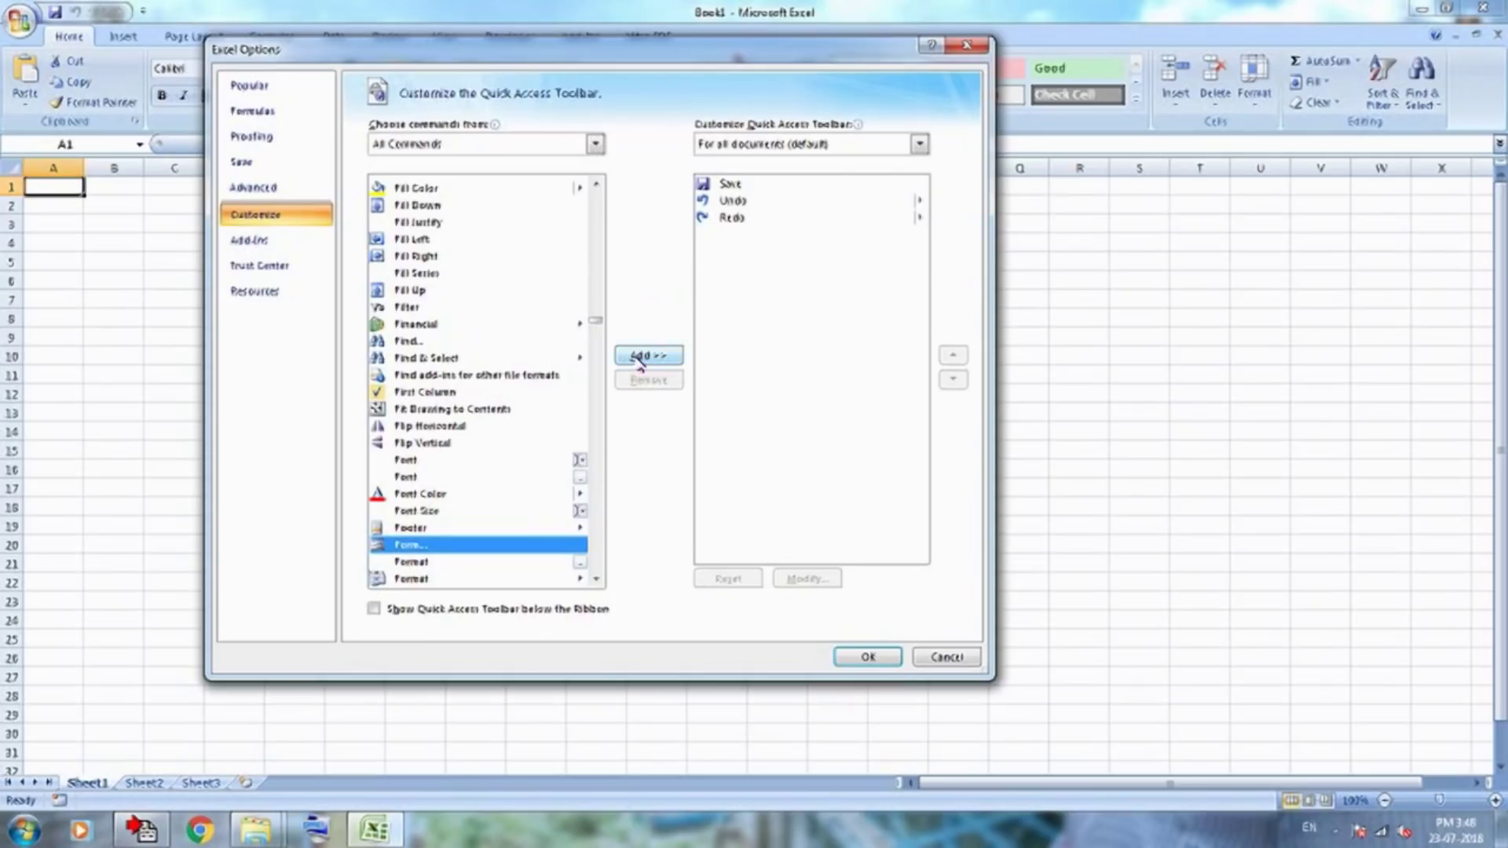
pyautogui.click(640, 360)
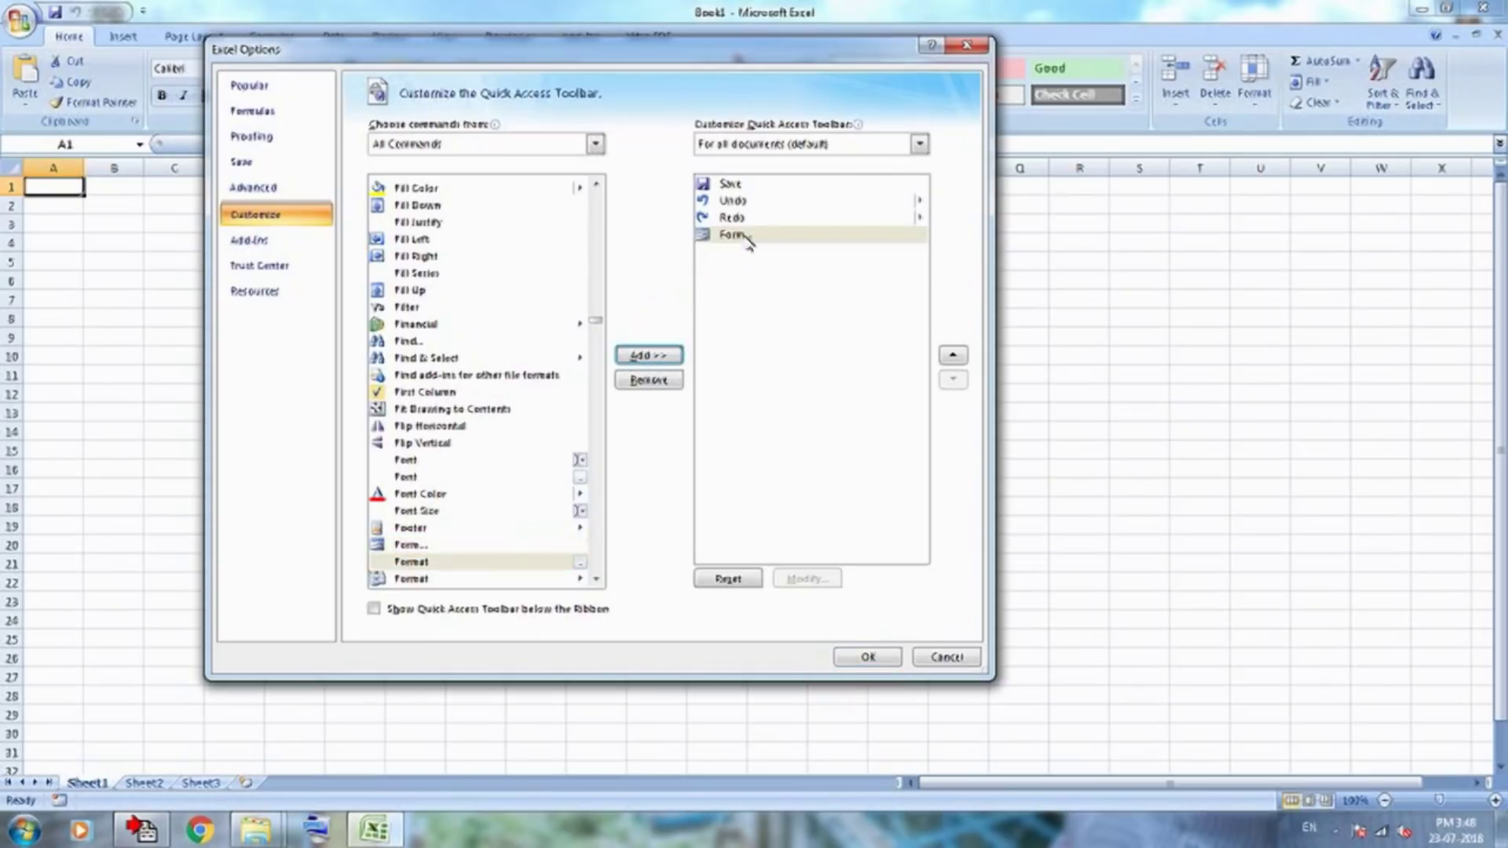
pyautogui.click(869, 658)
# Confirm Excel Options and enter headers Name, Middle Name, Last Name in A2:C2
pyautogui.click(498, 455)
pyautogui.click(230, 310)
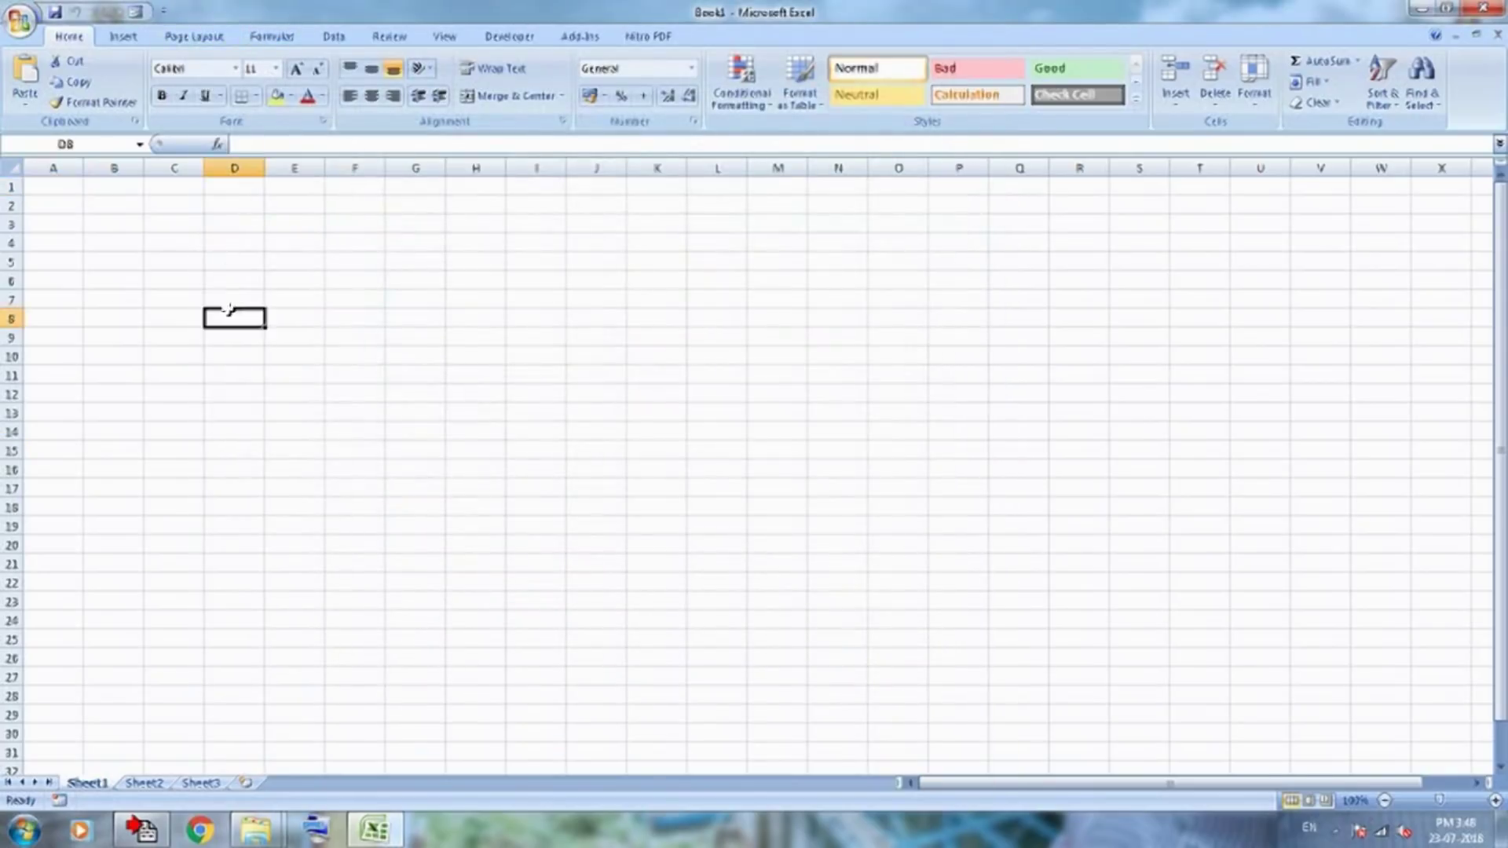
pyautogui.click(50, 225)
pyautogui.click(55, 206)
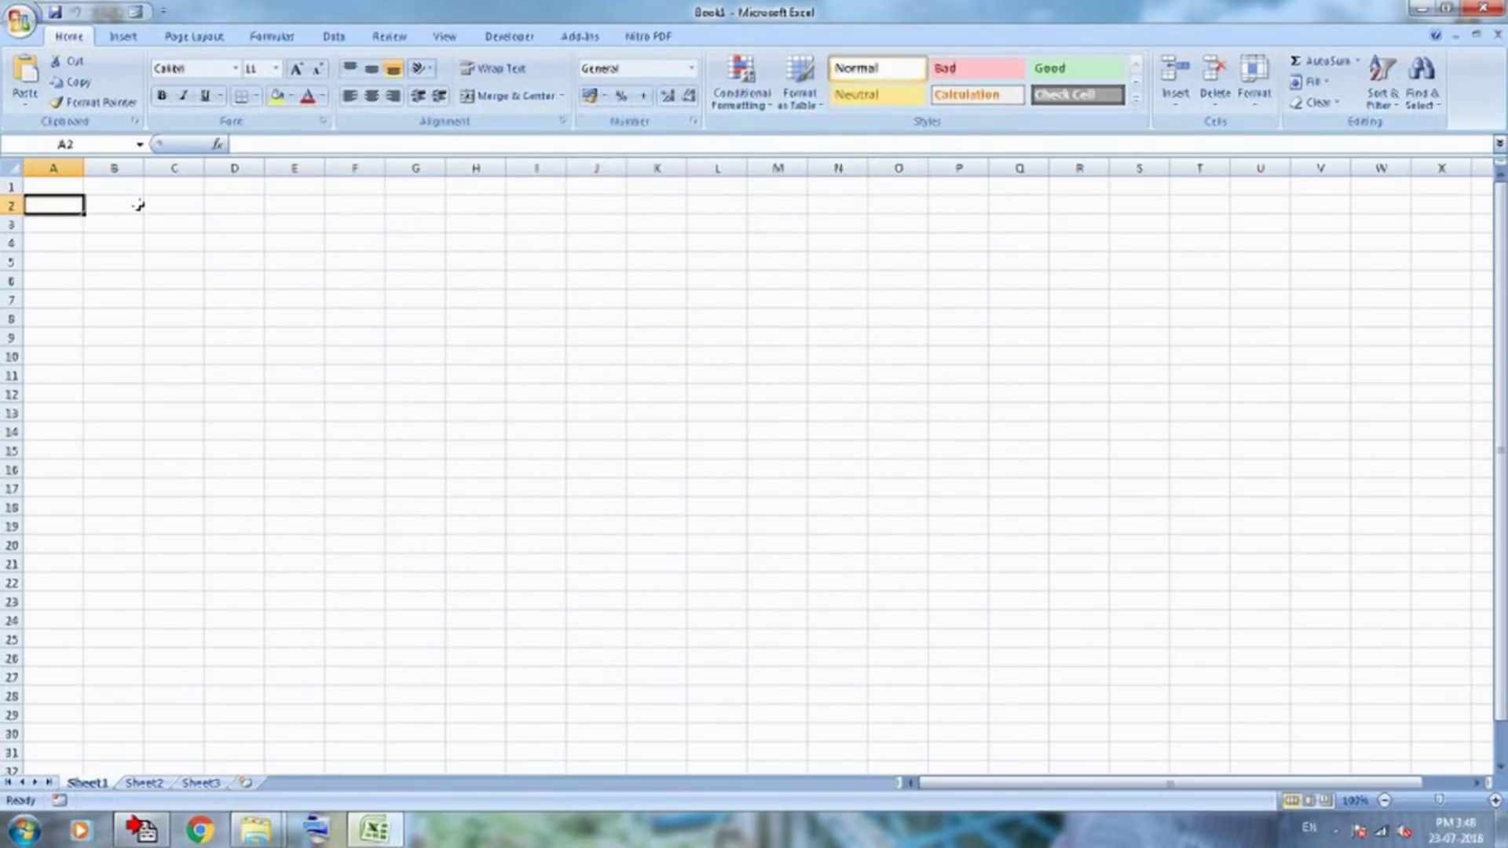
pyautogui.write('Name')
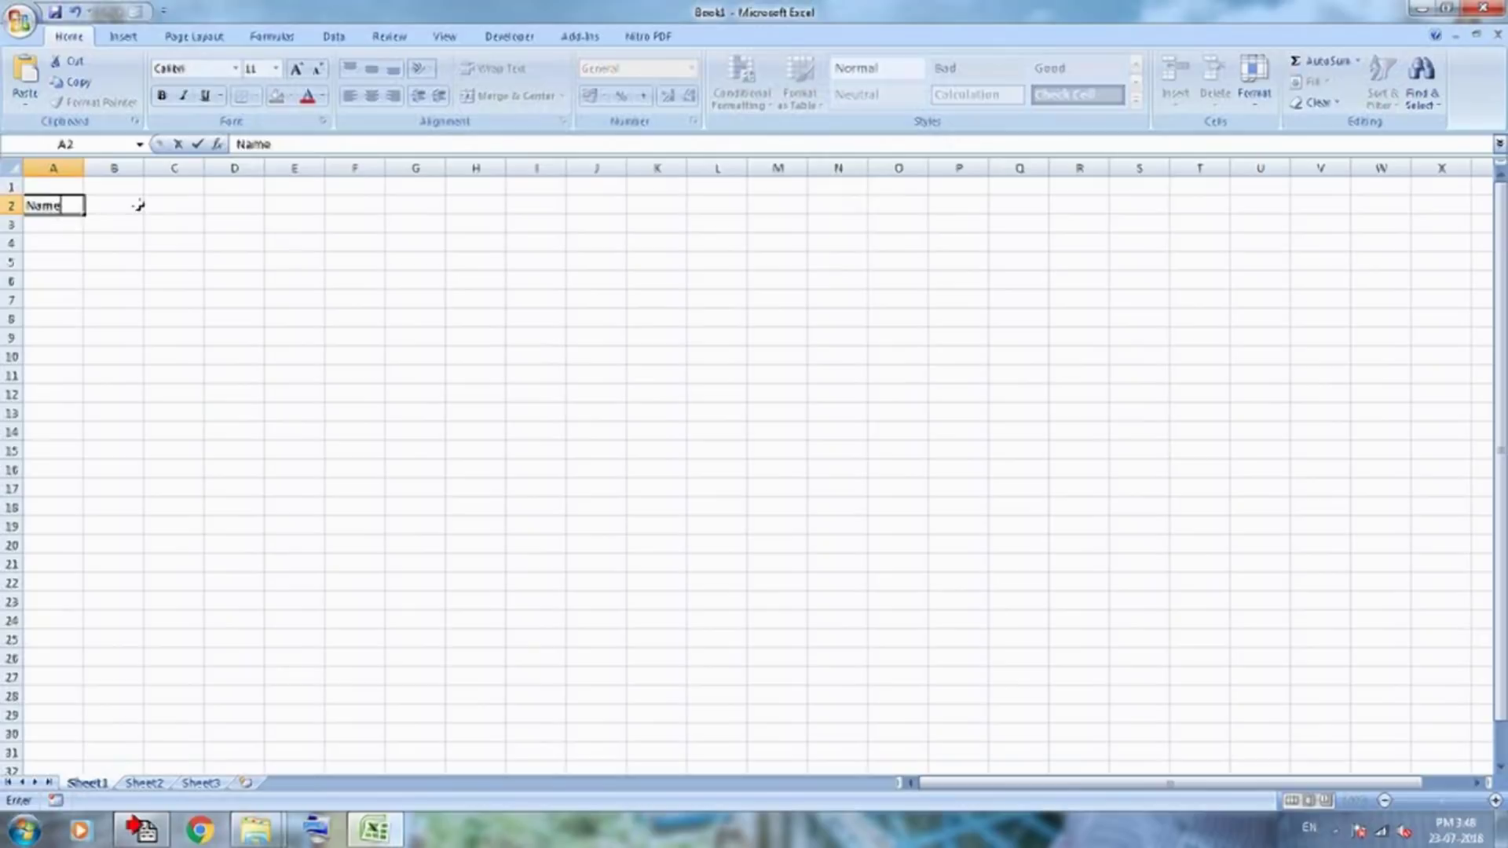
pyautogui.click(138, 205)
pyautogui.write('Middle Name')
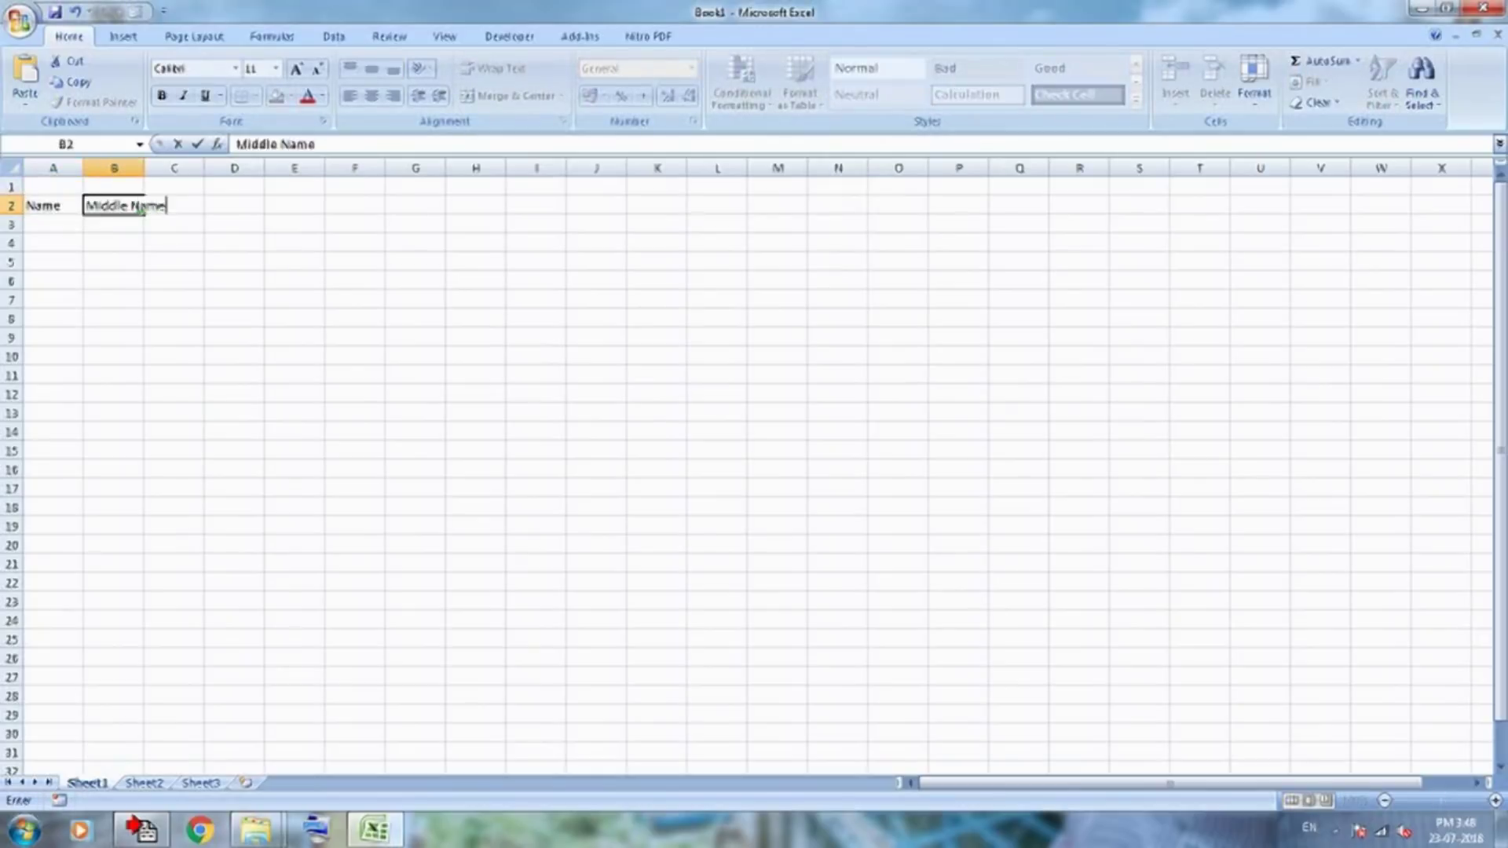
pyautogui.press('Tab')
pyautogui.write('Last Name')
pyautogui.press('Tab')
# Enter headers Villege, Phone Number, Adhar Number and E-Mail in D2:G2, fixing typos
pyautogui.write('Vil')
pyautogui.write('age')
pyautogui.press('BackSpace')
pyautogui.press('BackSpace')
pyautogui.press('BackSpace')
pyautogui.write('el')
pyautogui.write('e')
pyautogui.press('BackSpace')
pyautogui.press('BackSpace')
pyautogui.write('g')
pyautogui.press('BackSpace')
pyautogui.write('ge')
pyautogui.press('Tab')
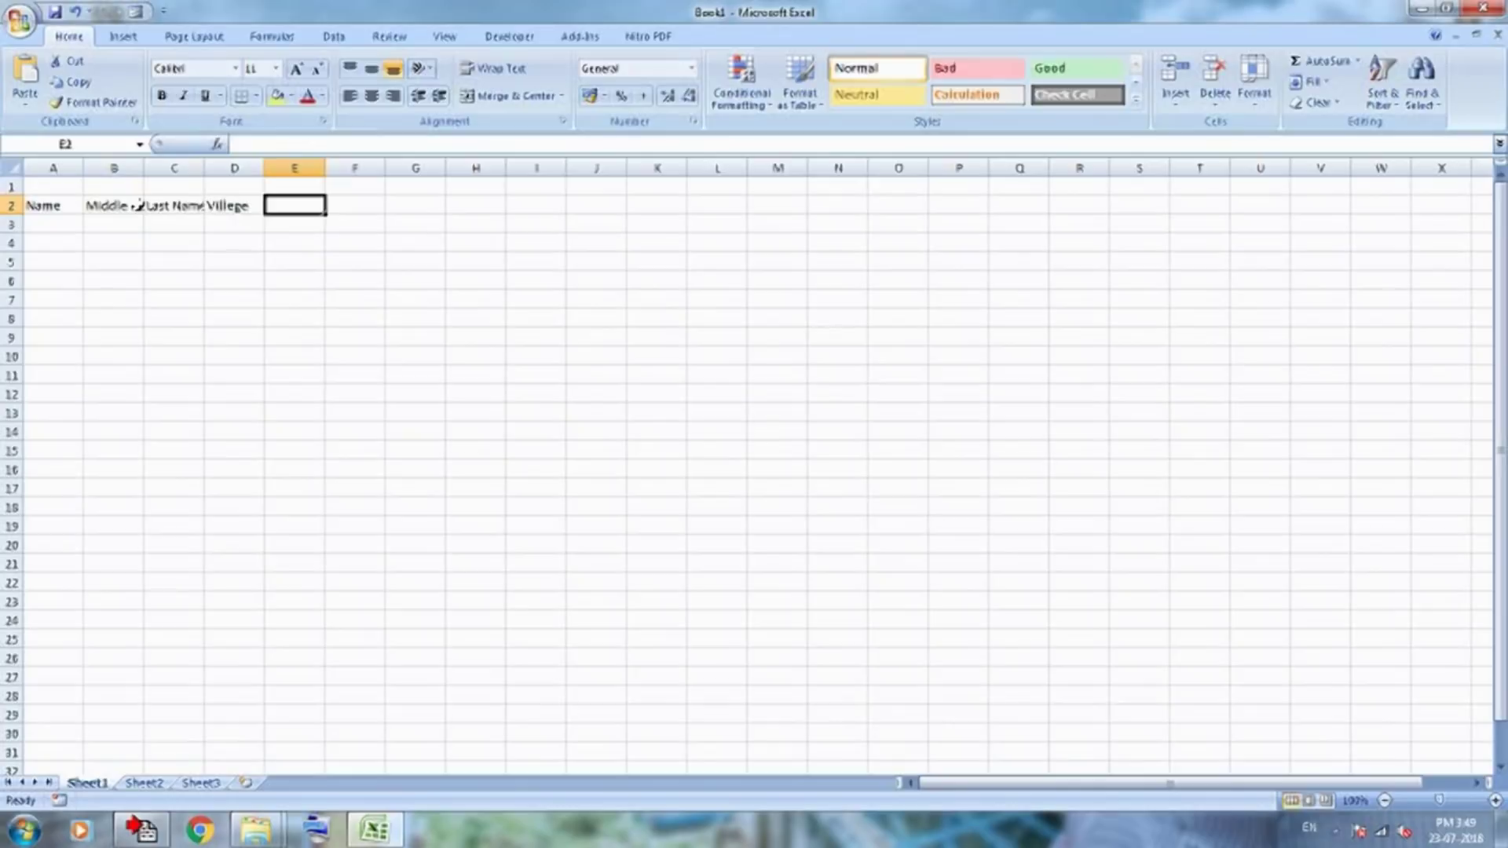
pyautogui.write('Phone Numb')
pyautogui.press('BackSpace')
pyautogui.write('b')
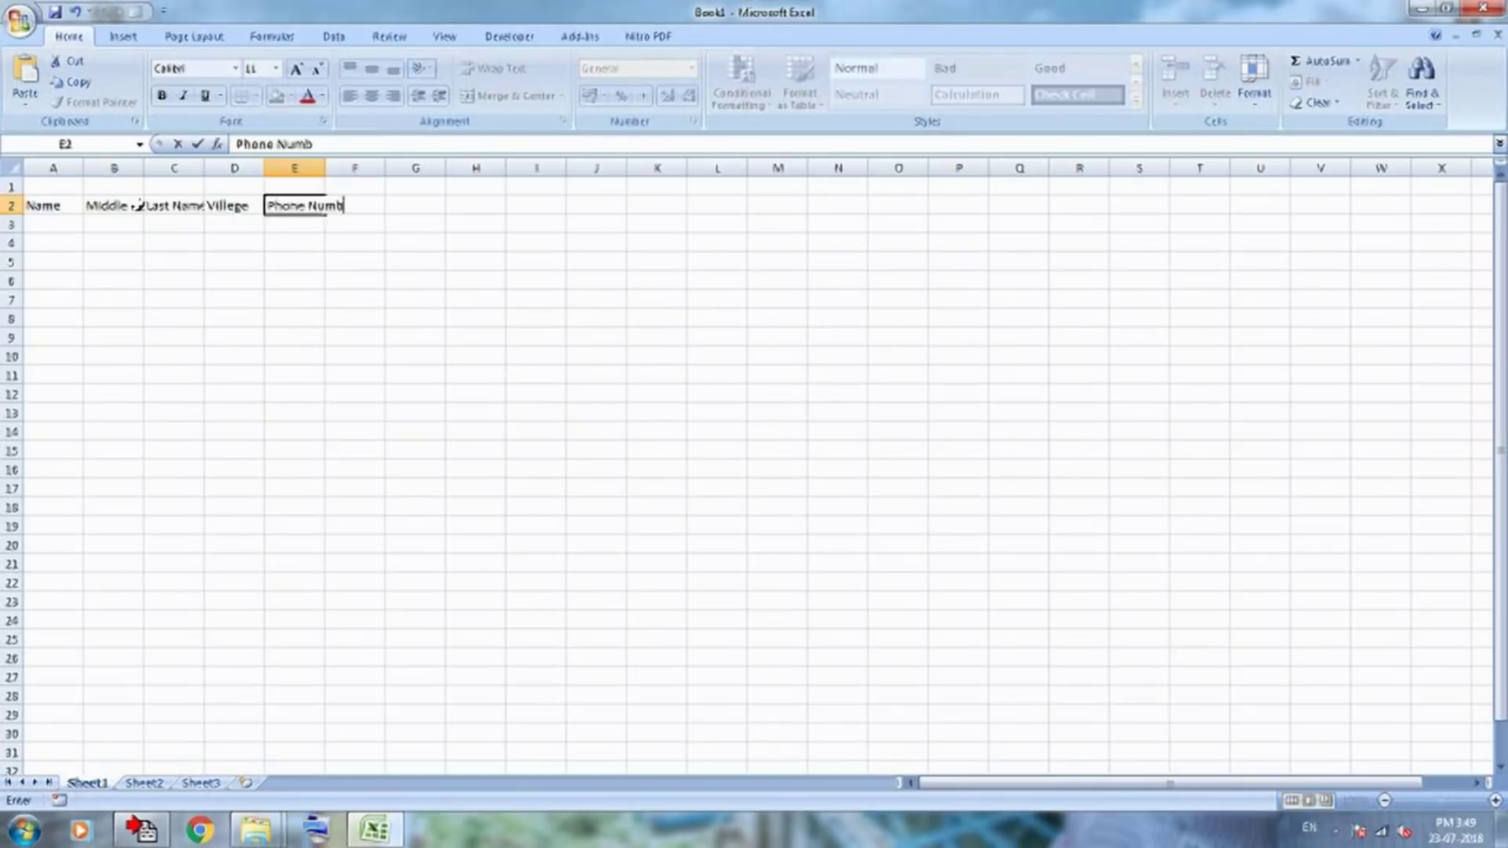
pyautogui.write('er')
pyautogui.press('Tab')
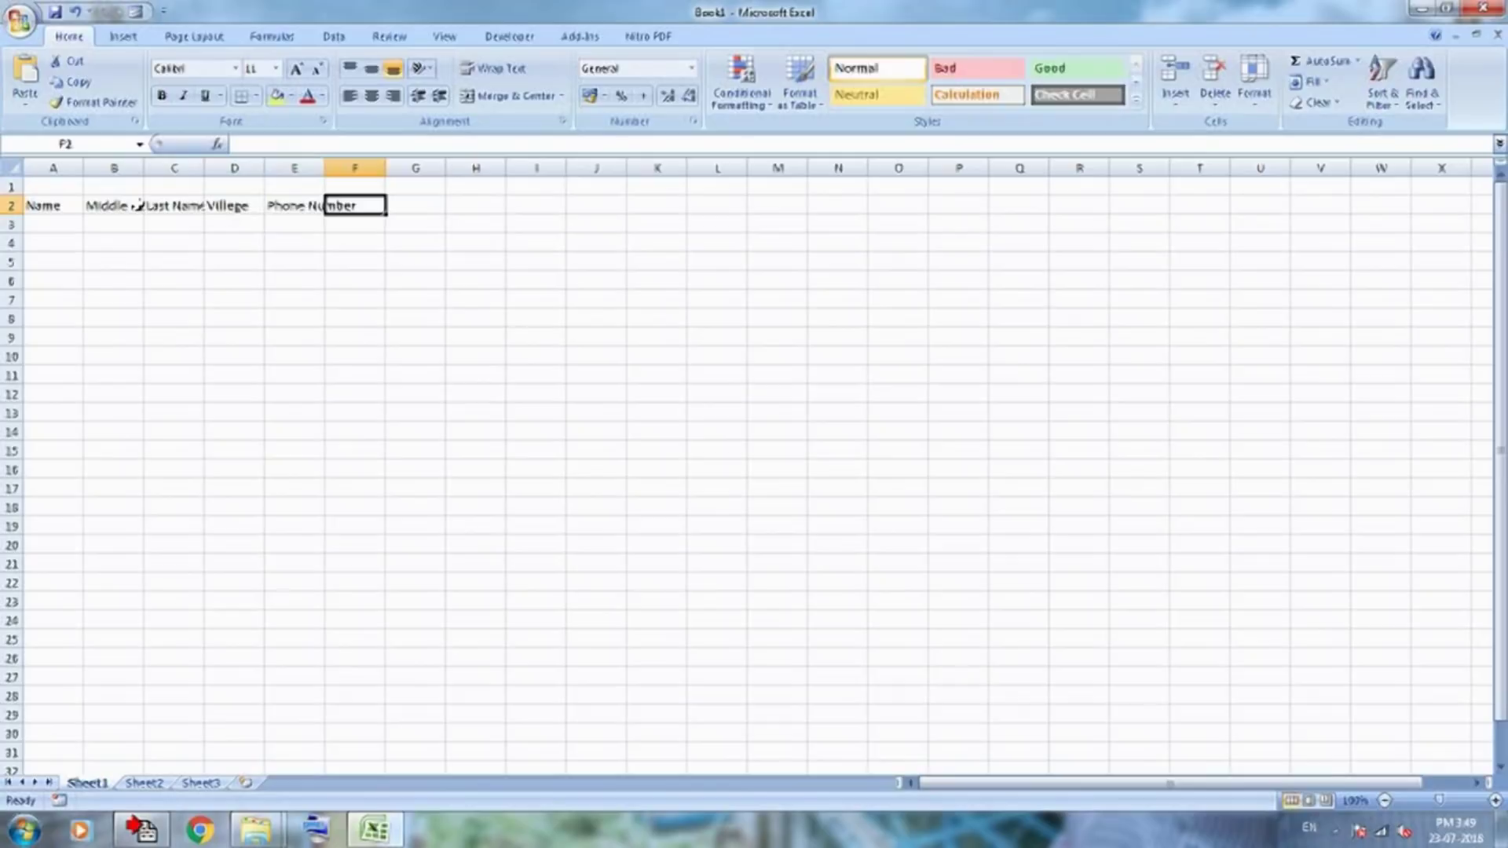
pyautogui.write('Adhar Num')
pyautogui.press('BackSpace')
pyautogui.write('mber')
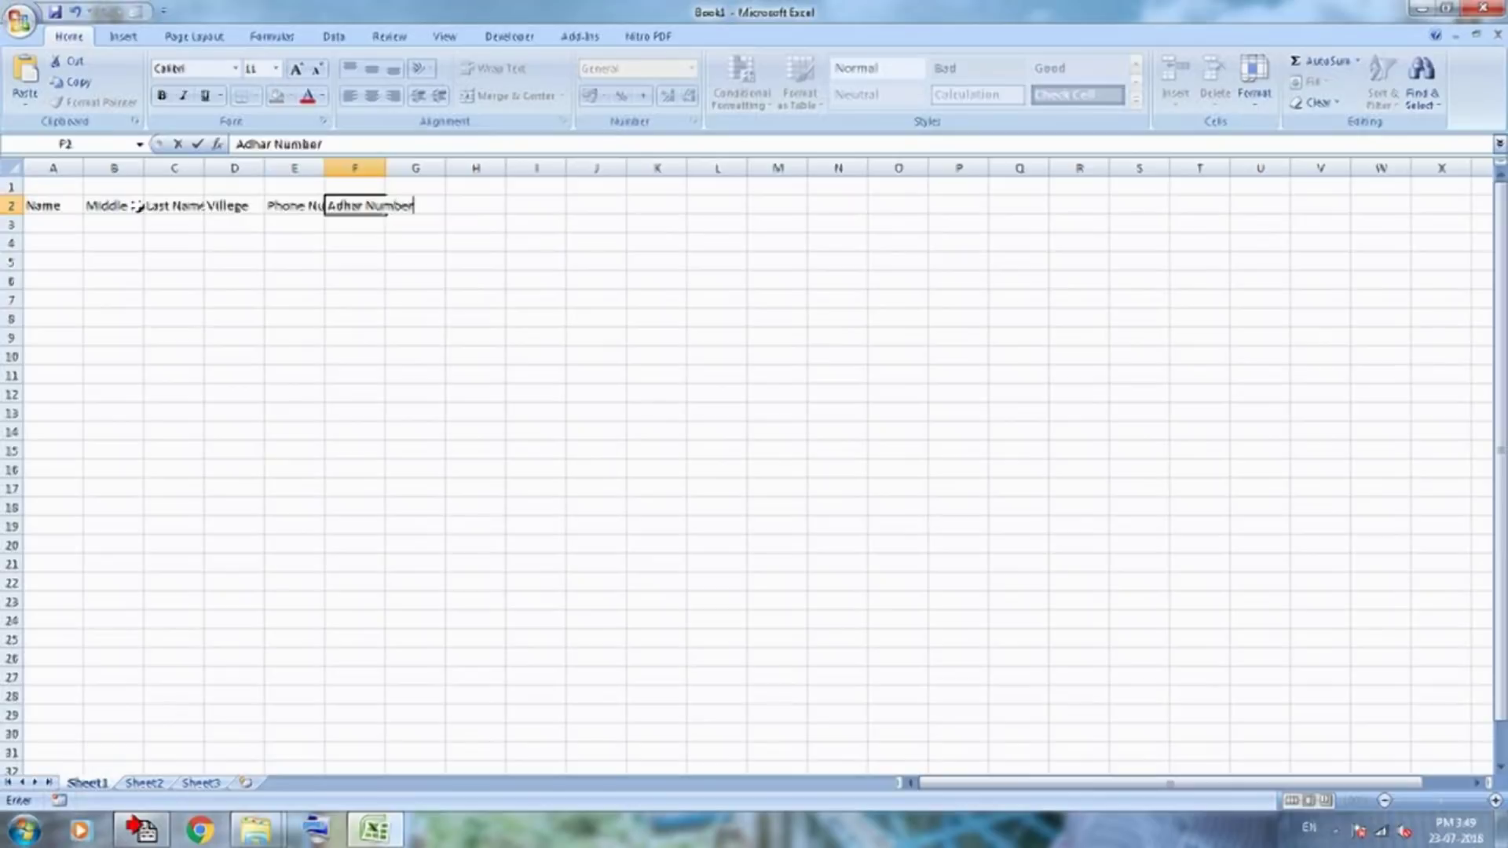
pyautogui.press('Tab')
pyautogui.write('E')
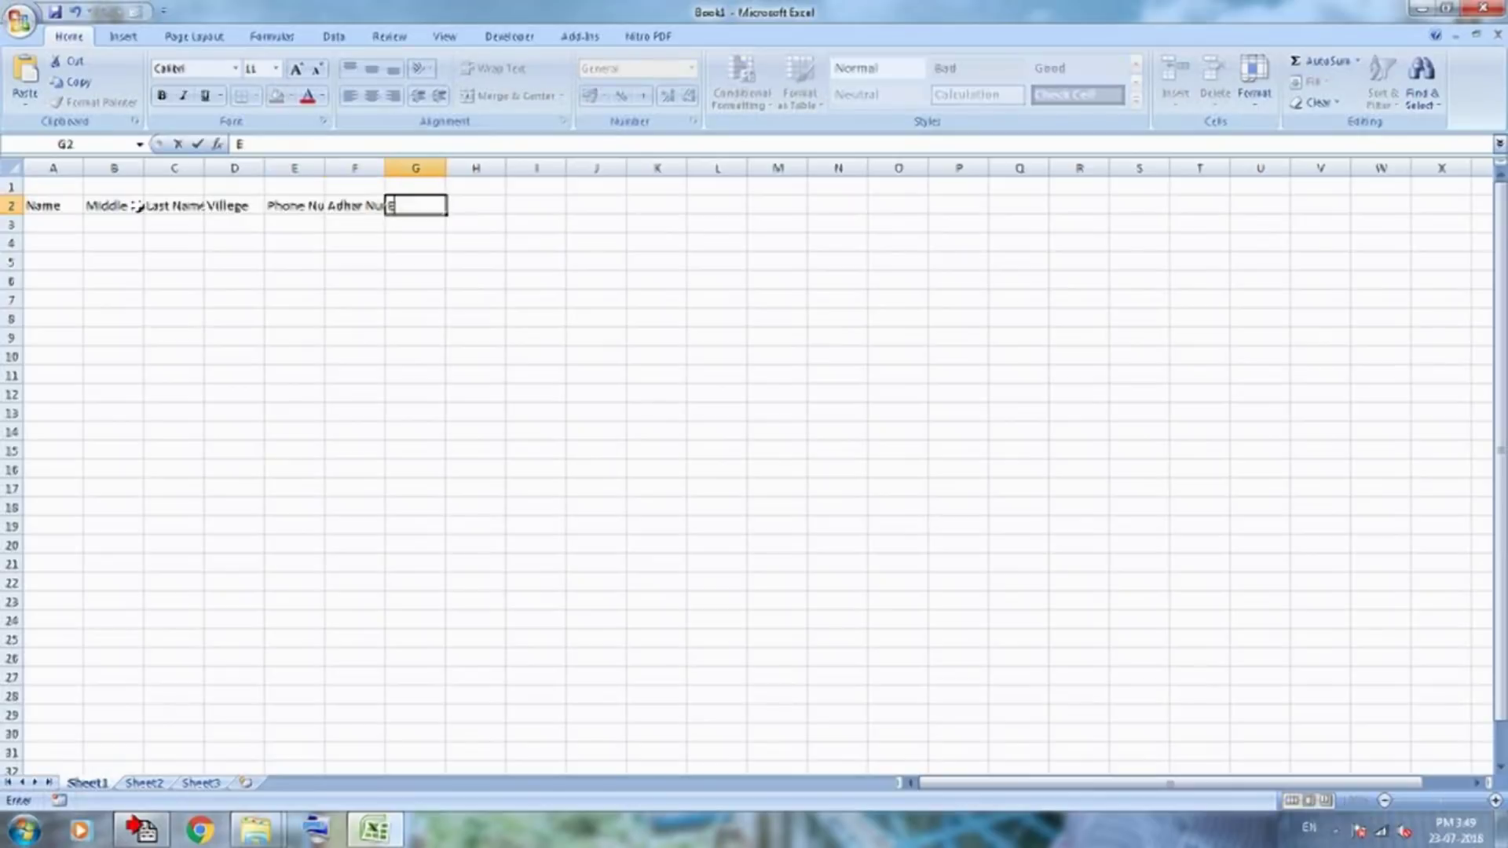
pyautogui.write('-Mail')
pyautogui.press('Return')
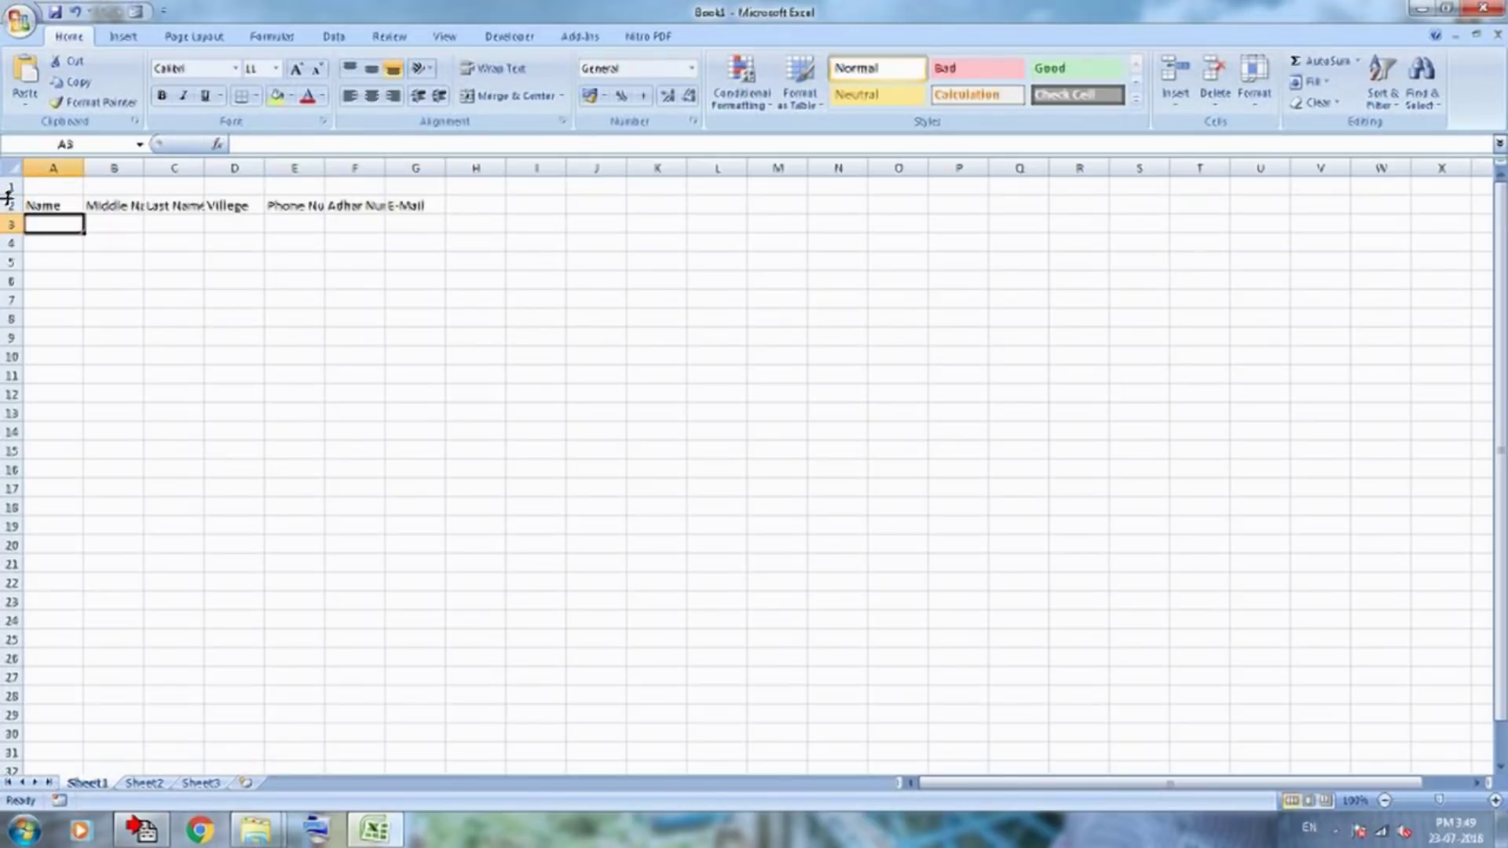
# AutoFit the column widths for header row 2, then select the headers A2:G2
pyautogui.click(11, 205)
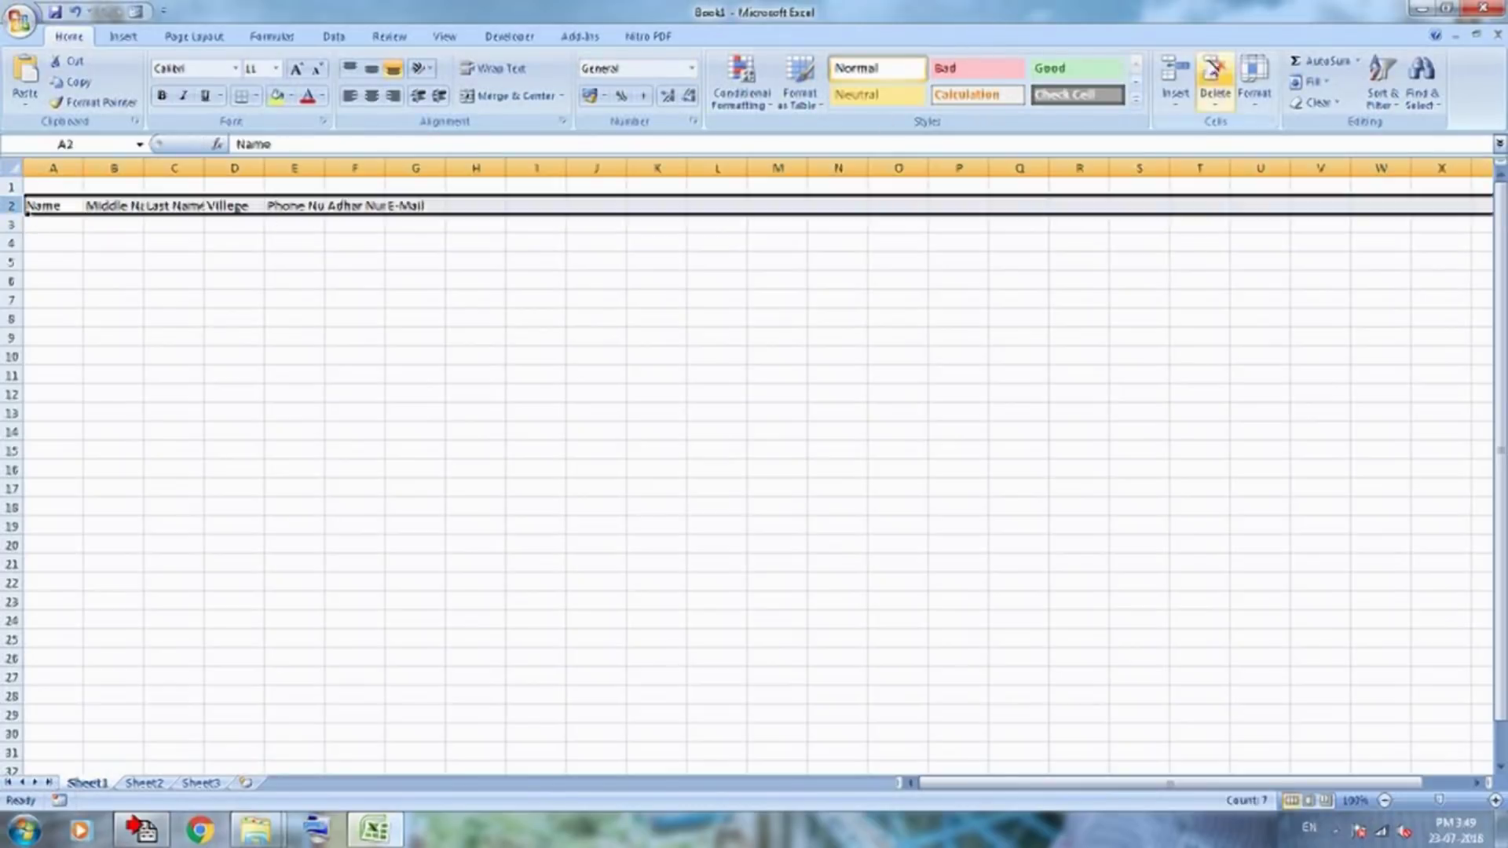
pyautogui.click(1258, 97)
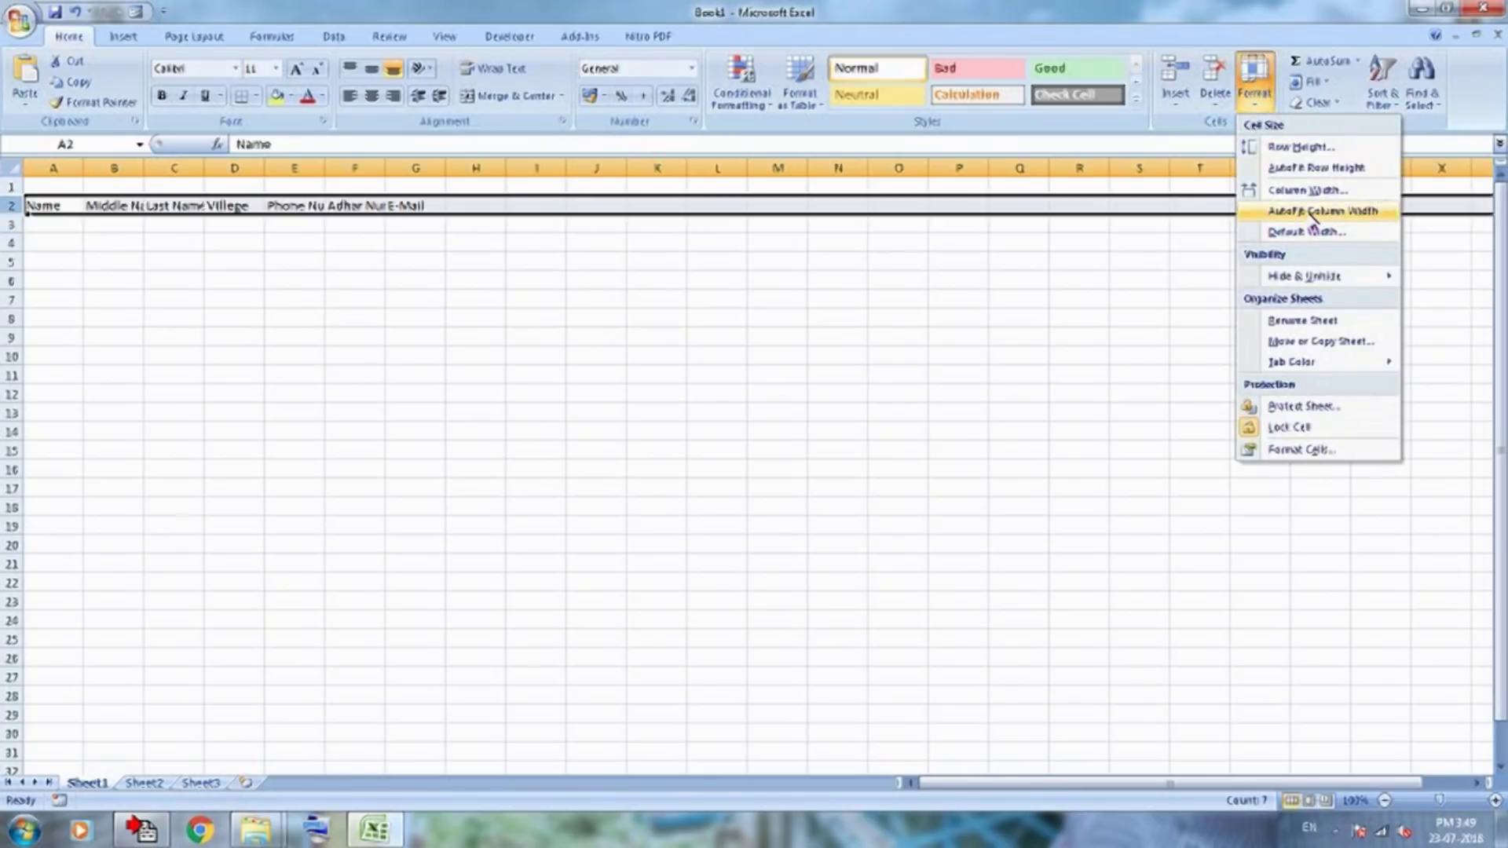
pyautogui.click(1313, 212)
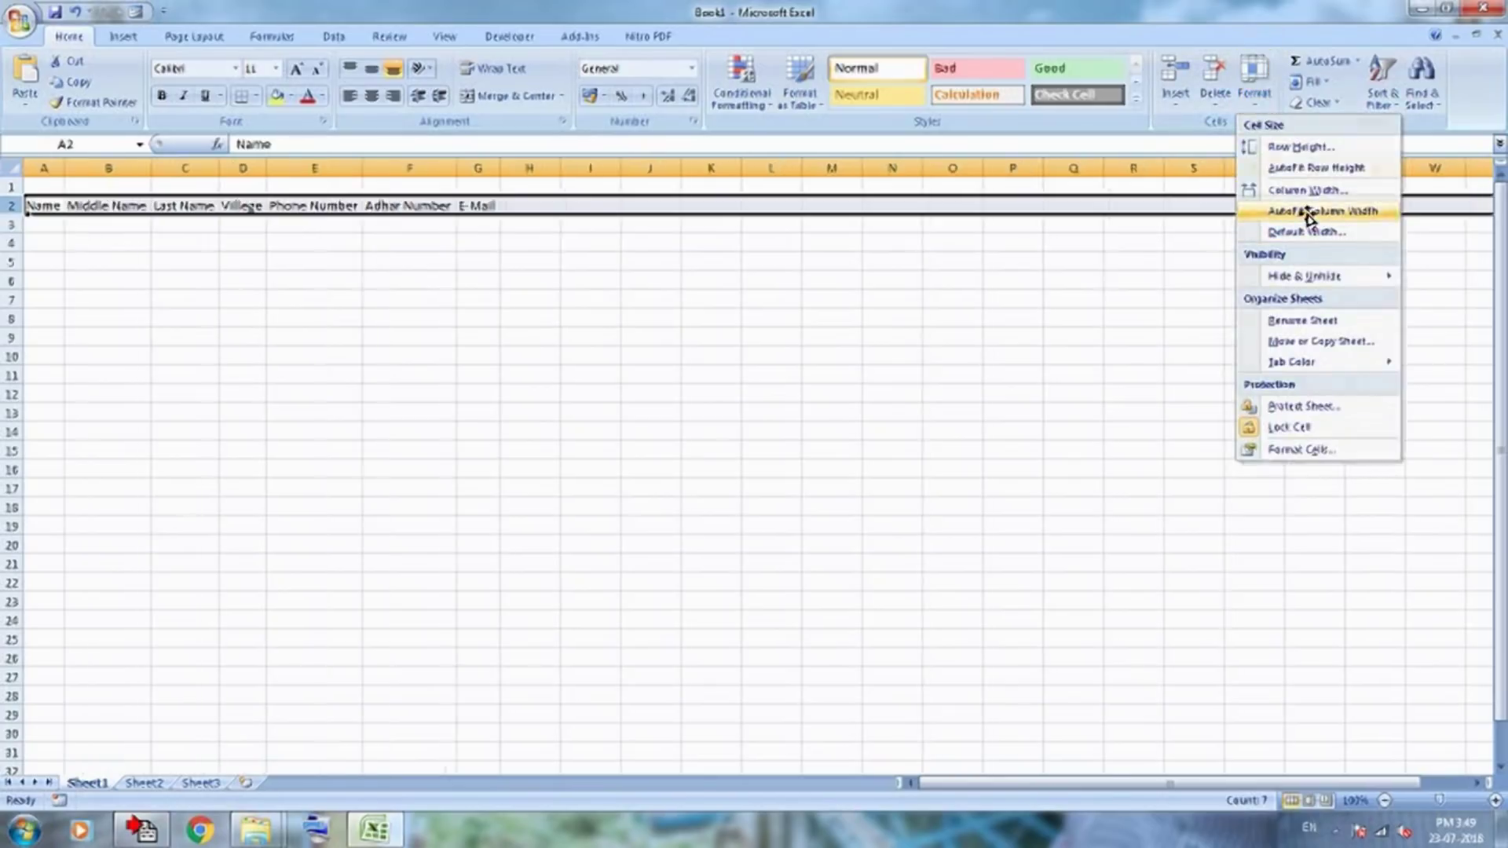
pyautogui.click(603, 377)
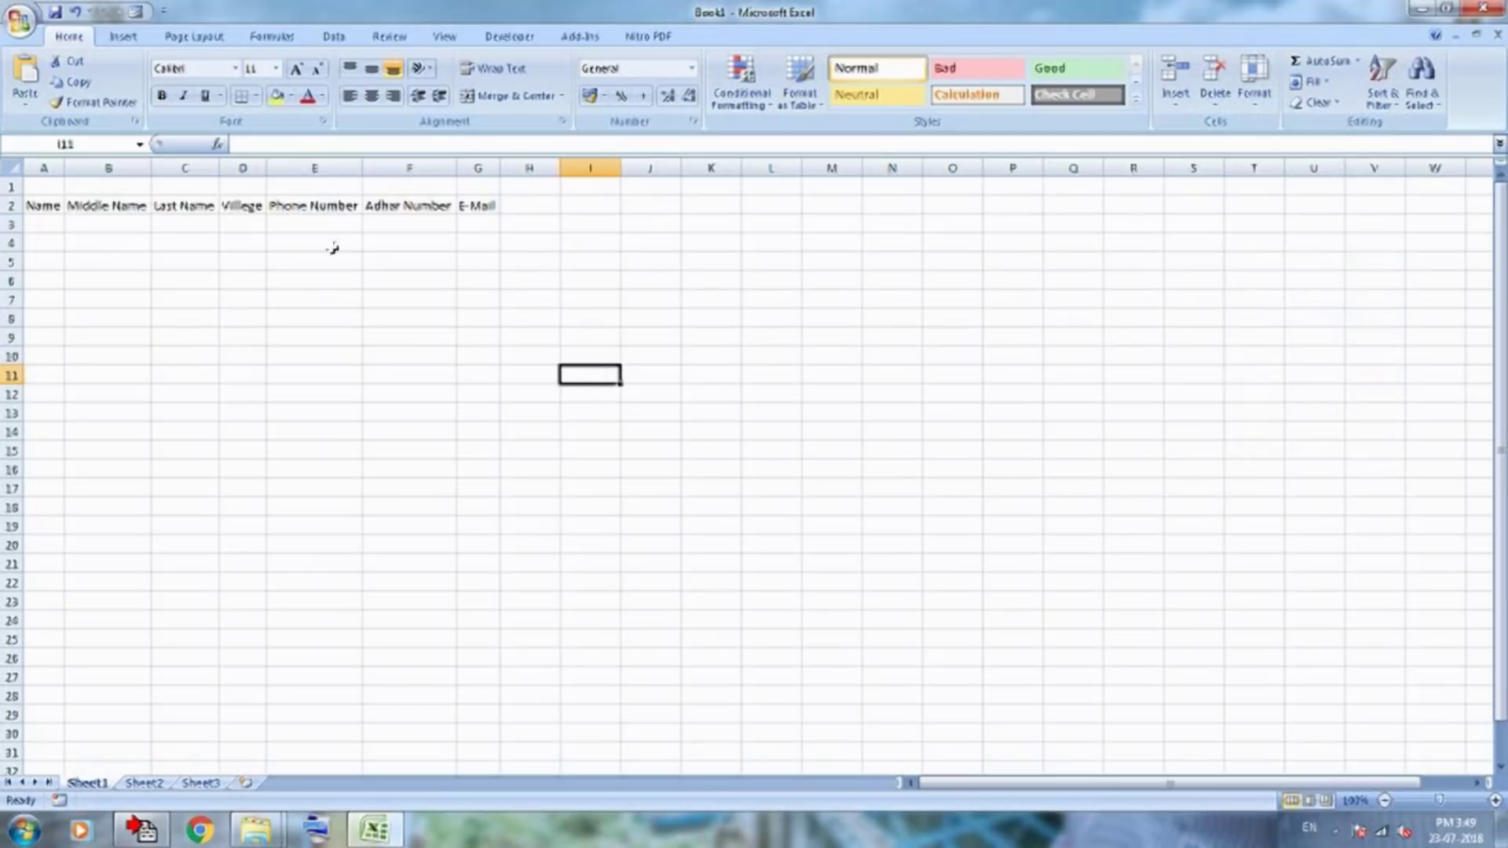
pyautogui.click(344, 296)
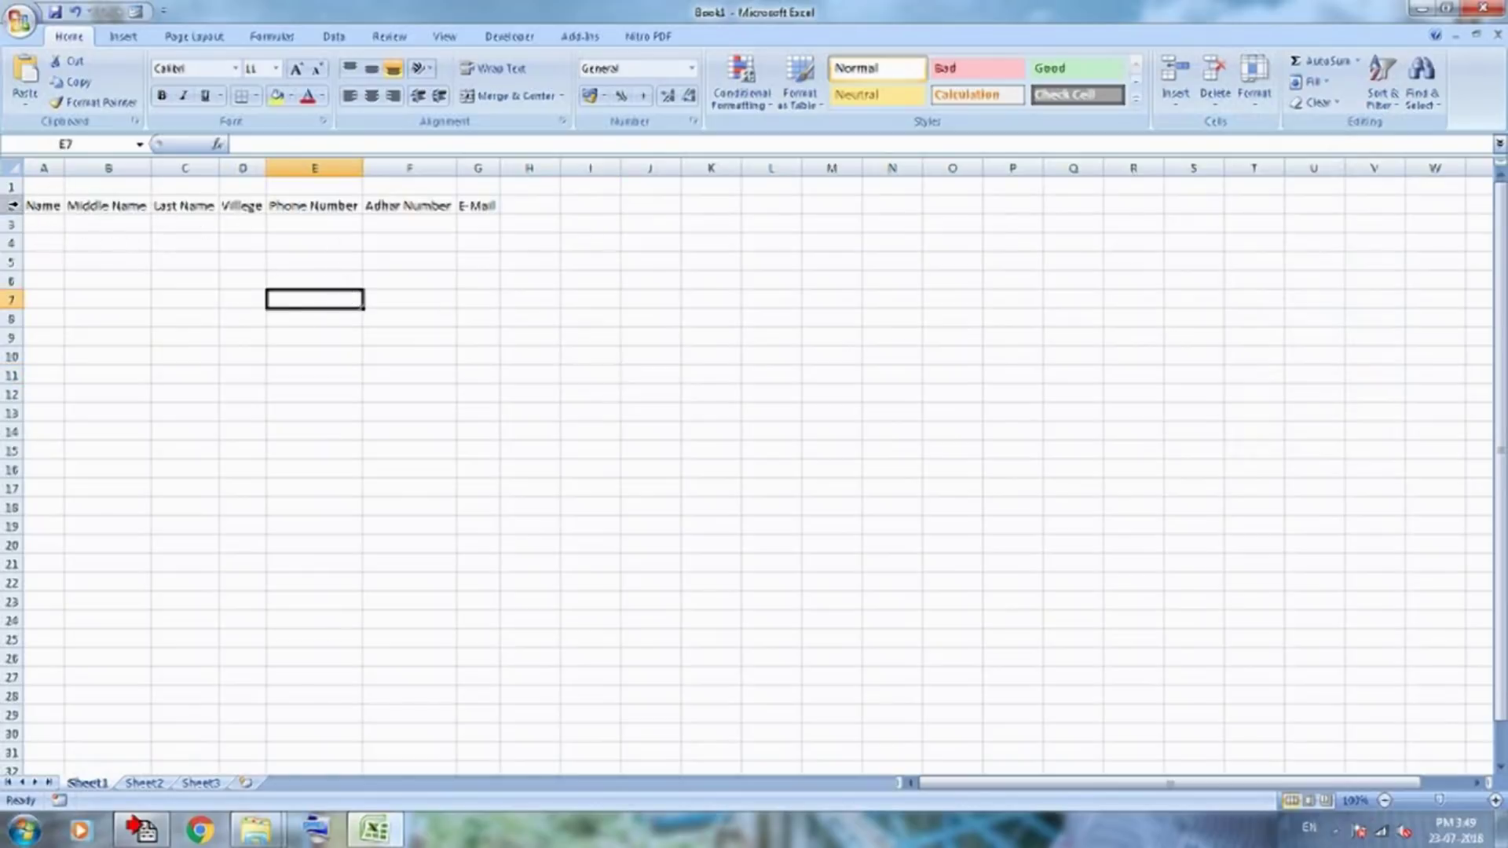
pyautogui.moveTo(36, 205); pyautogui.dragTo(470, 206)
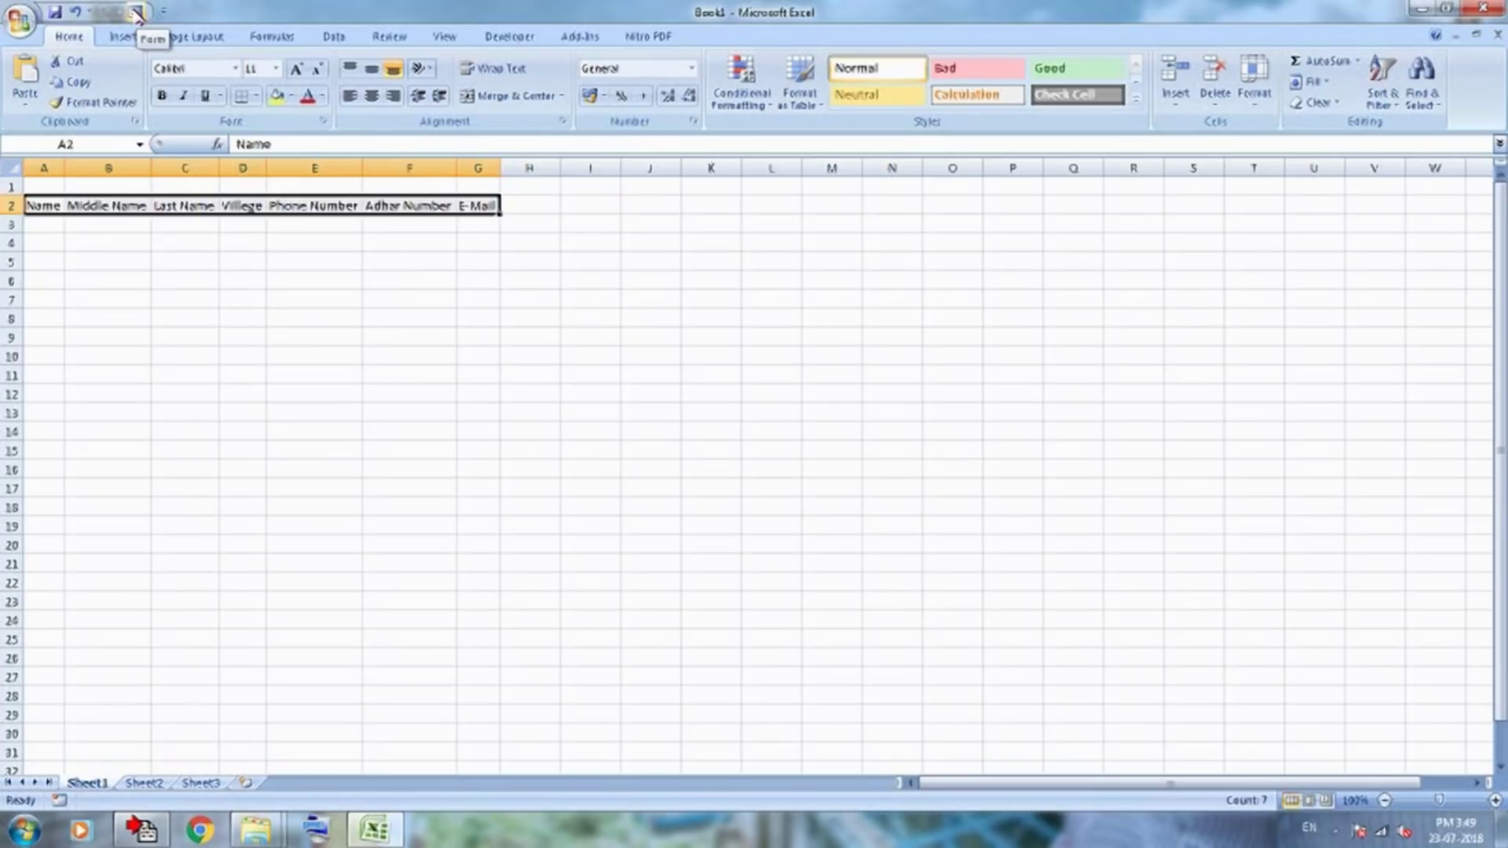
# Open the data entry Form and accept using the header row as field labels
pyautogui.click(137, 13)
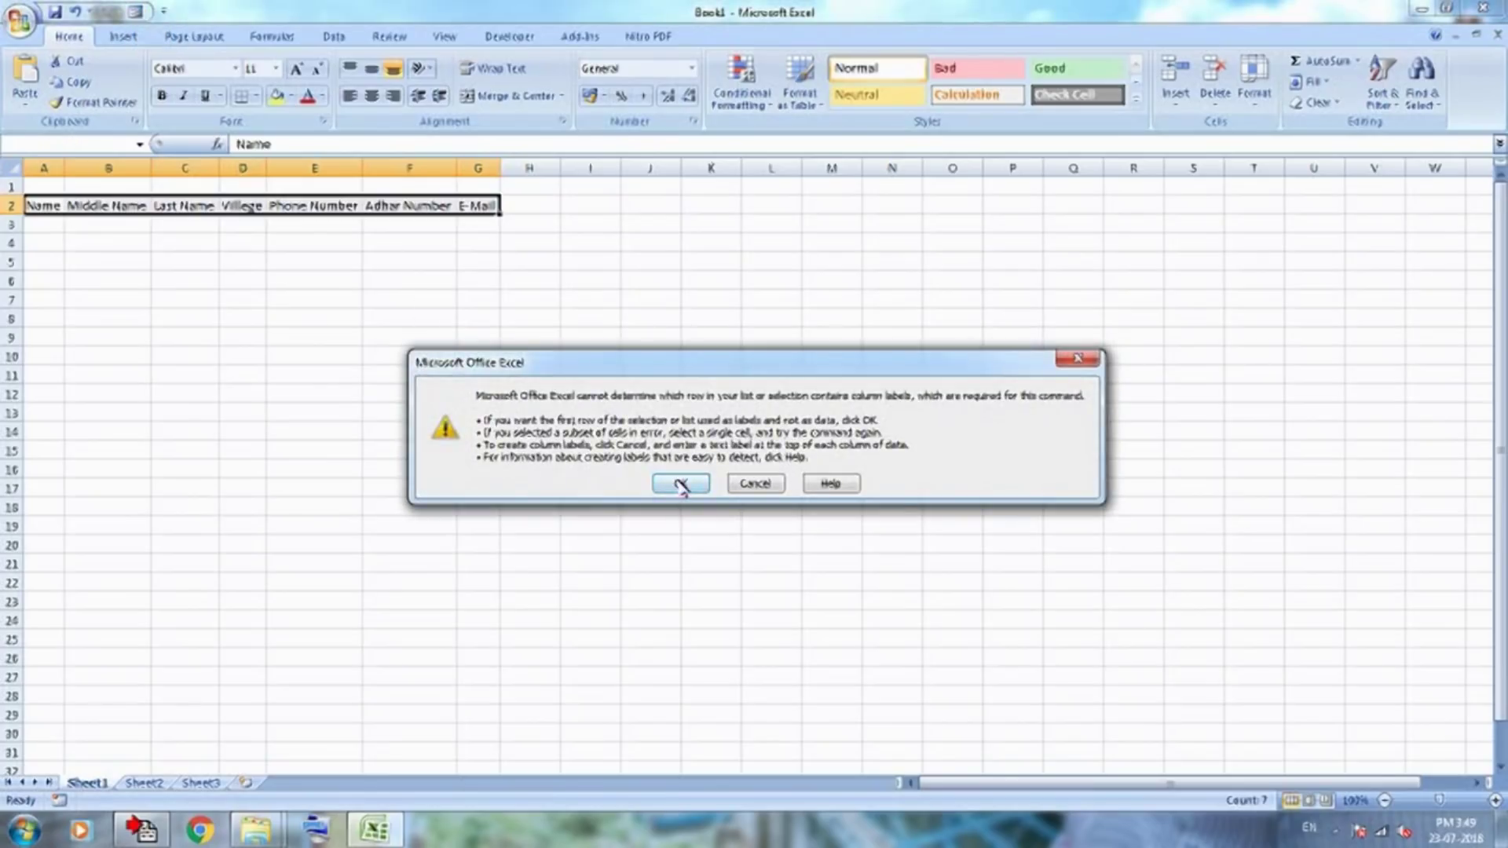
pyautogui.click(680, 483)
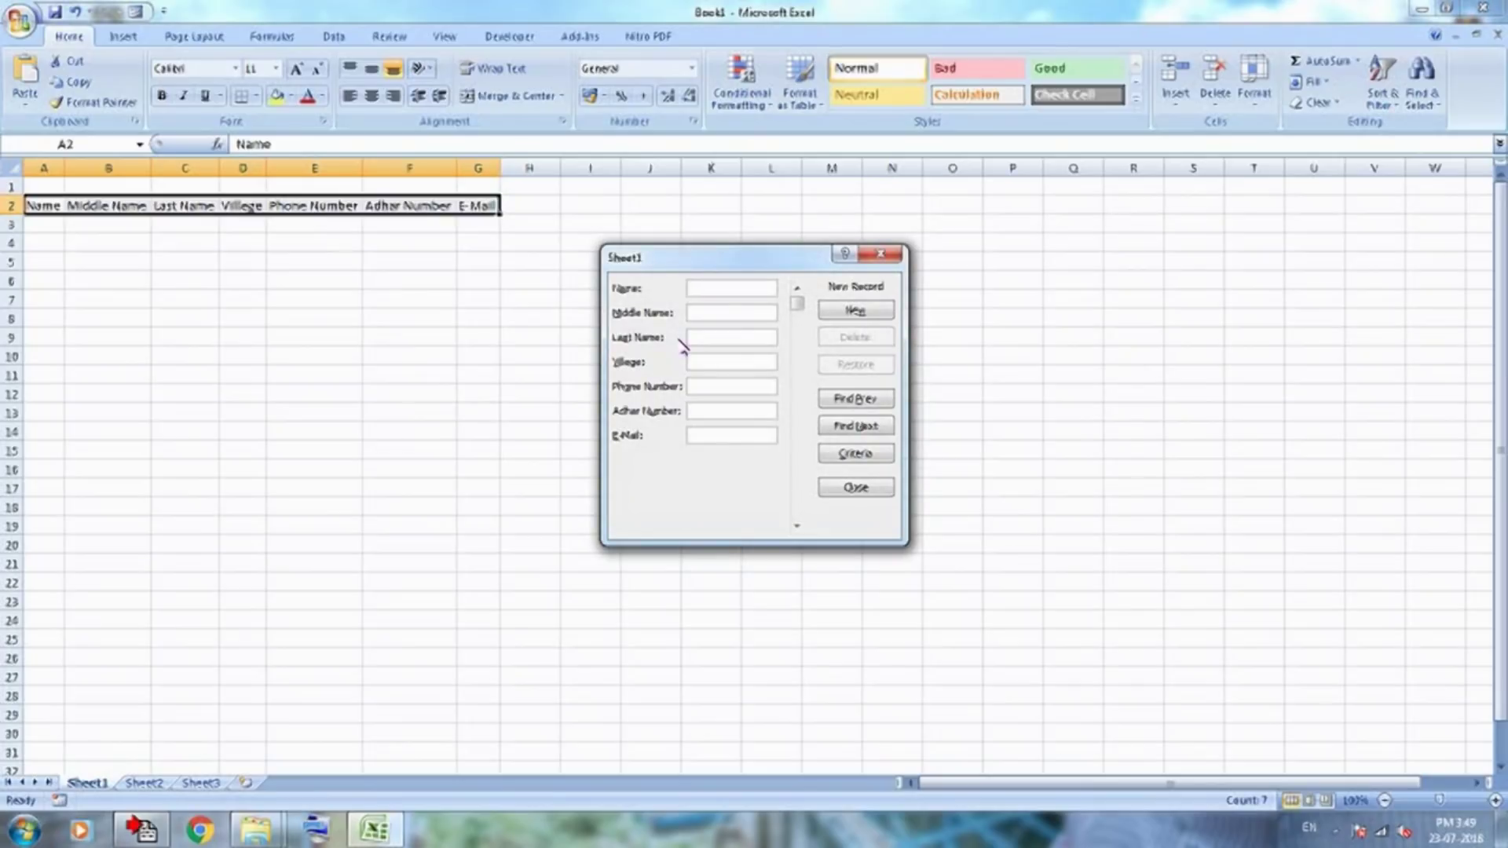
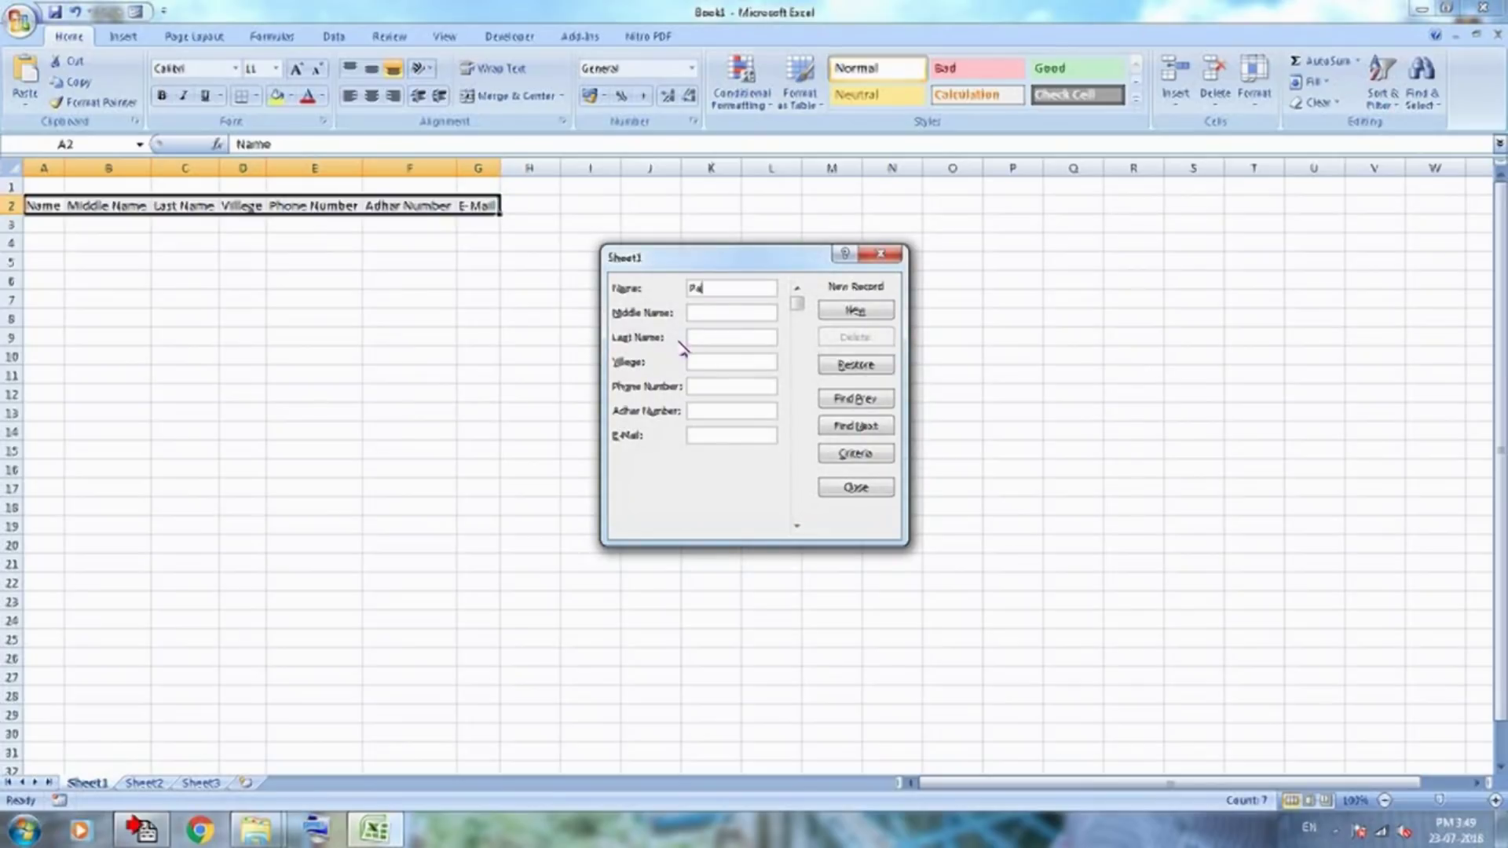
# Fill in the first person's names, village, phone, Adhar number and e-mail, then add the record
pyautogui.press('Tab')
pyautogui.press('Tab')
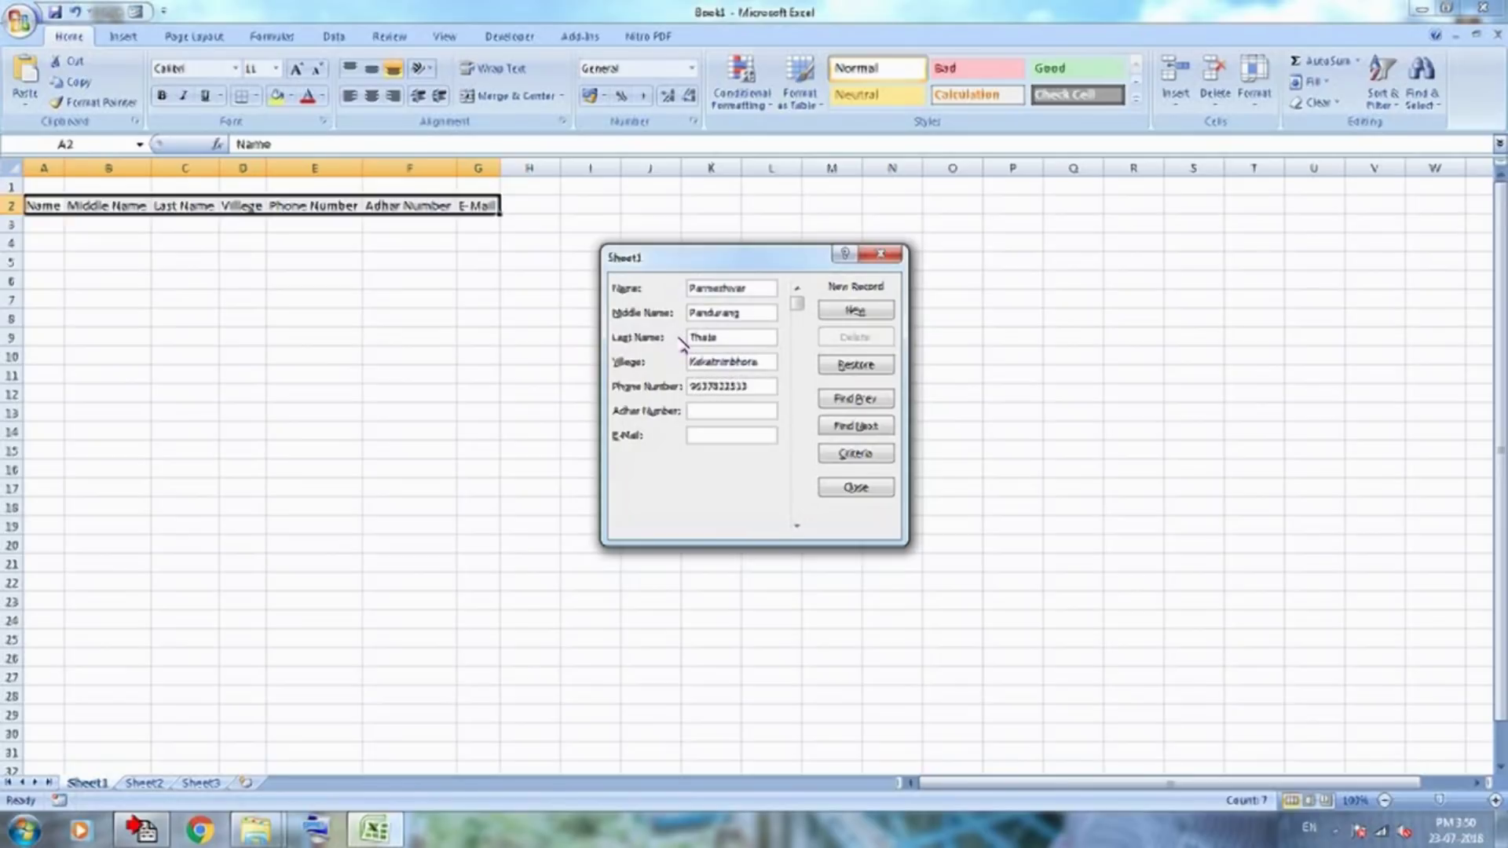
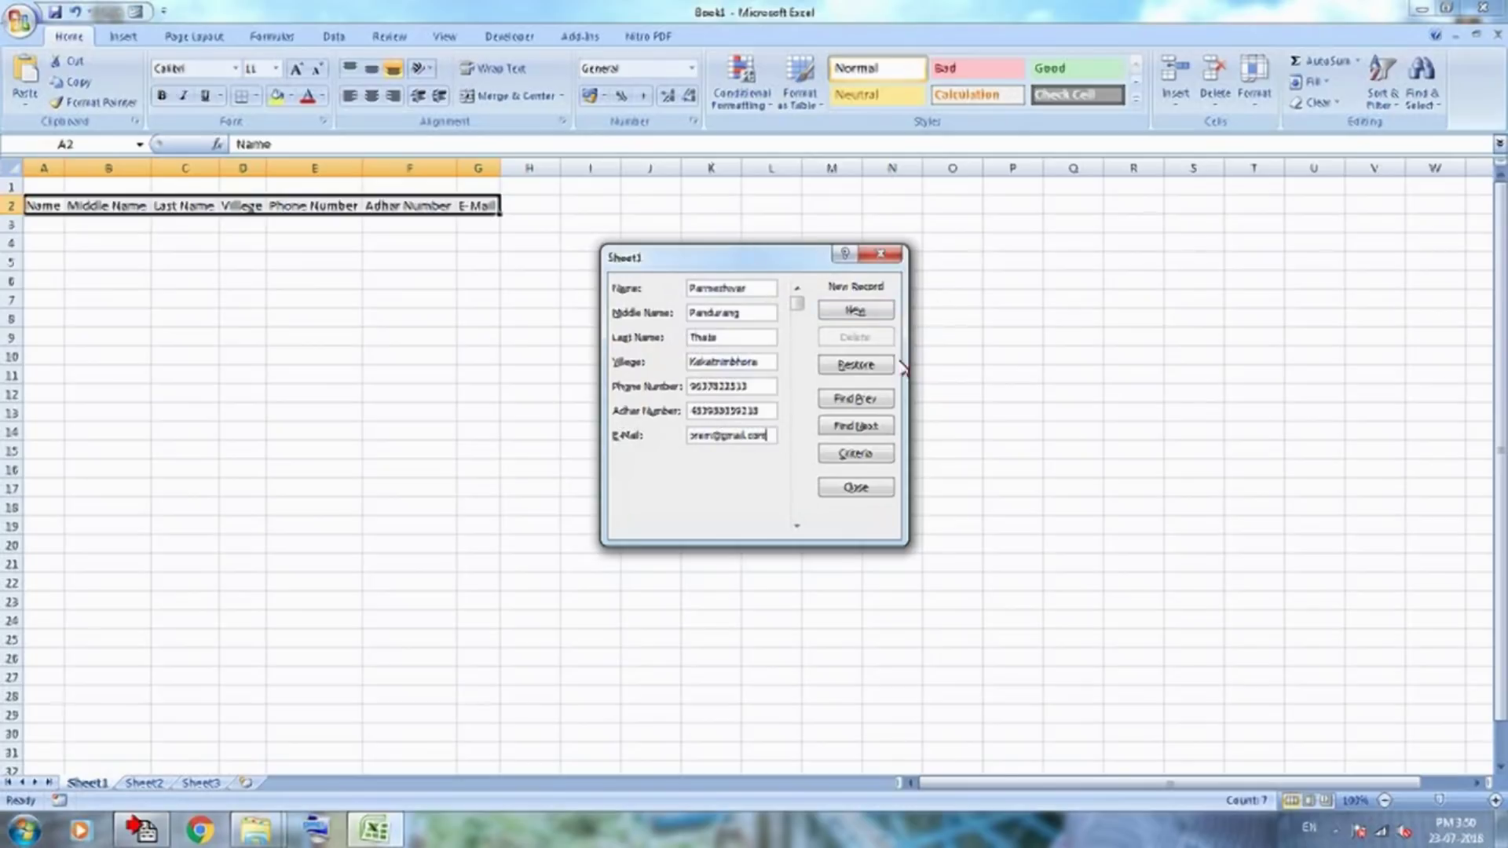
pyautogui.click(875, 312)
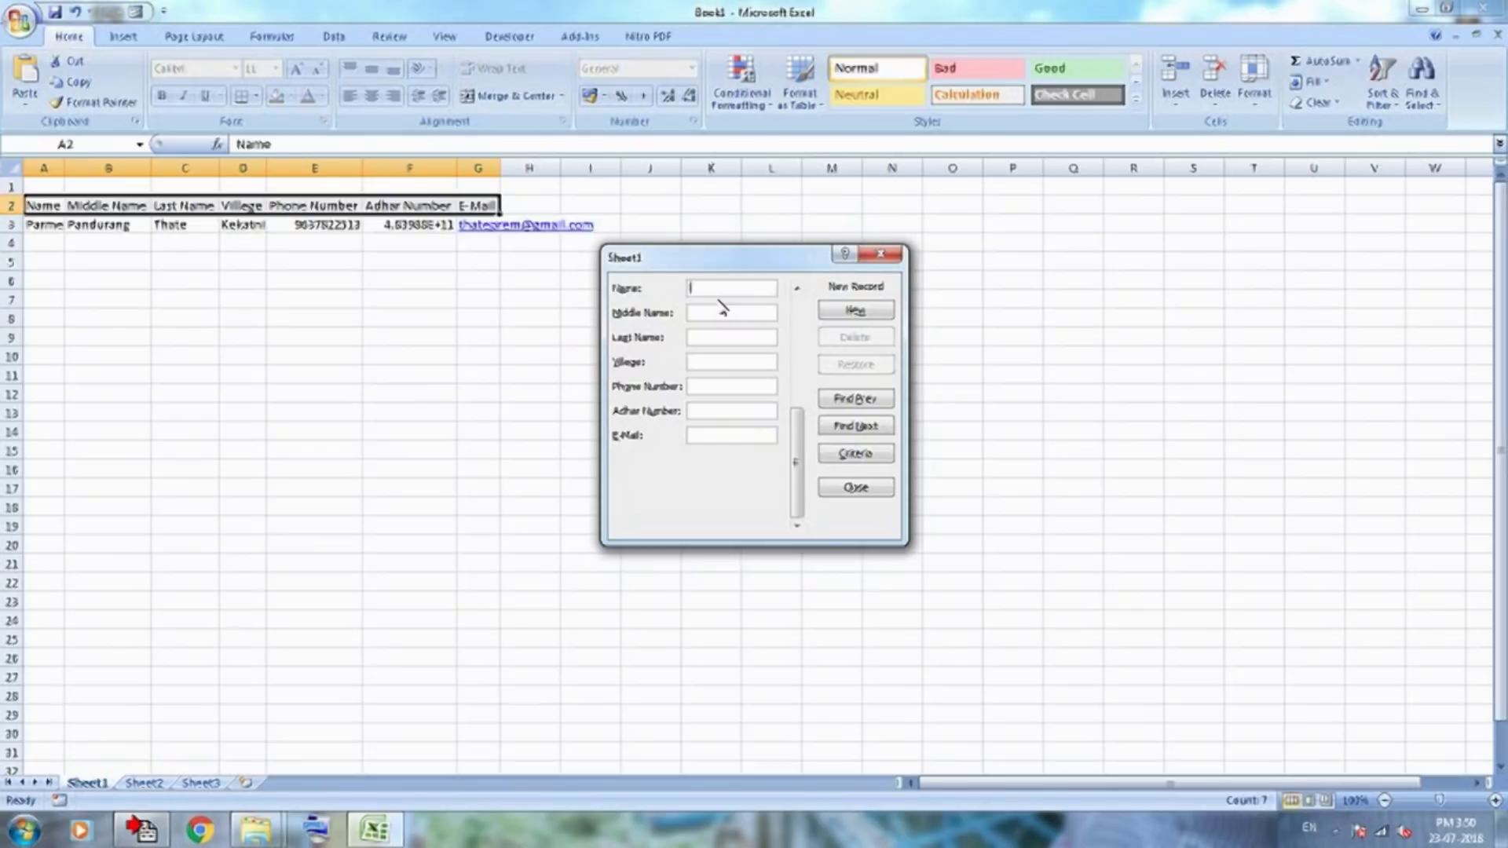
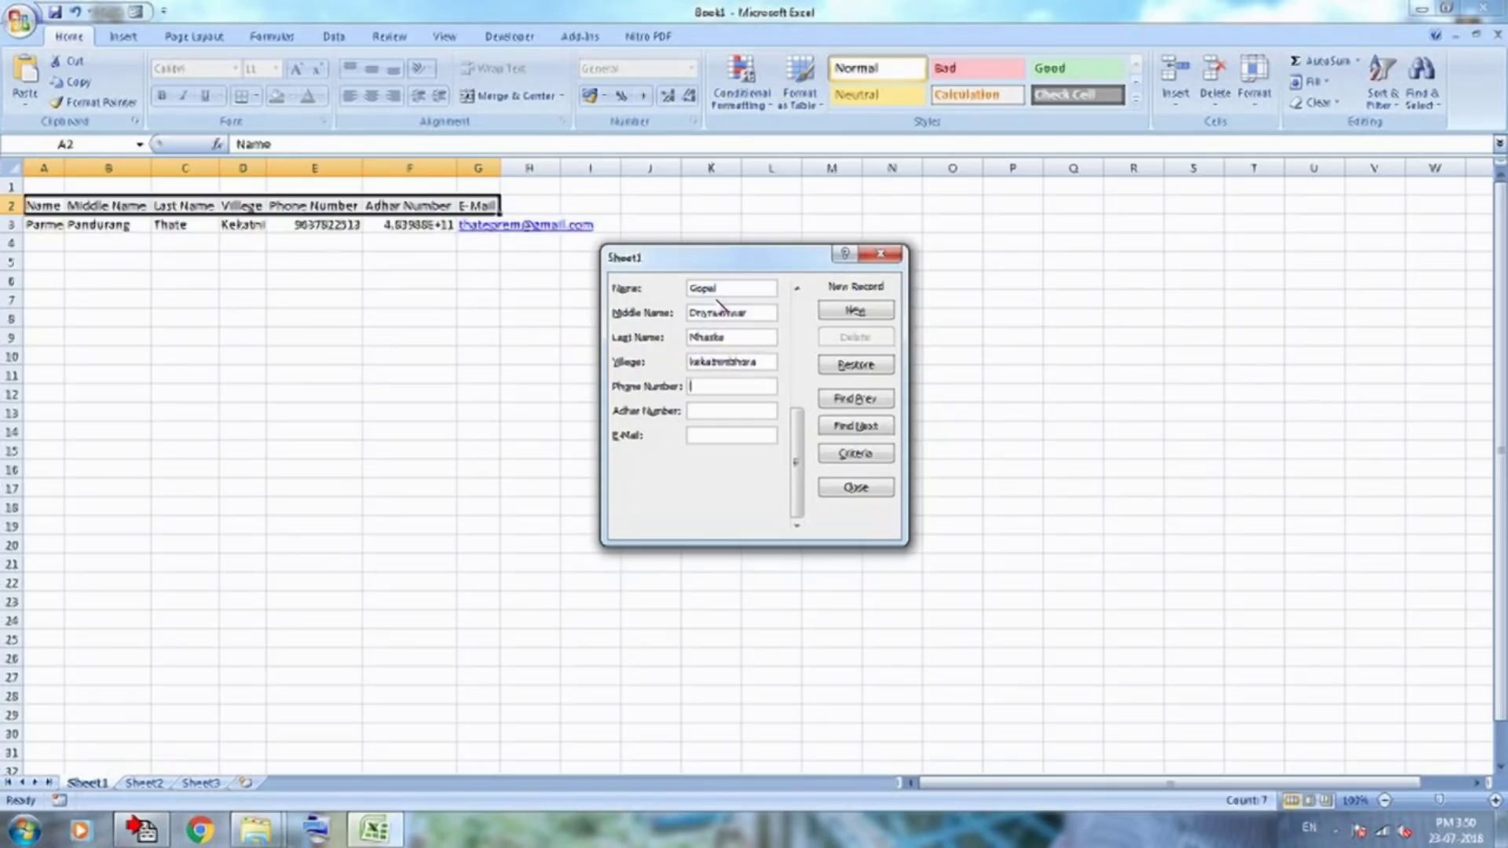
# Fill in the second person's details, correcting typos, and add the record as row 4
pyautogui.write('gopal')
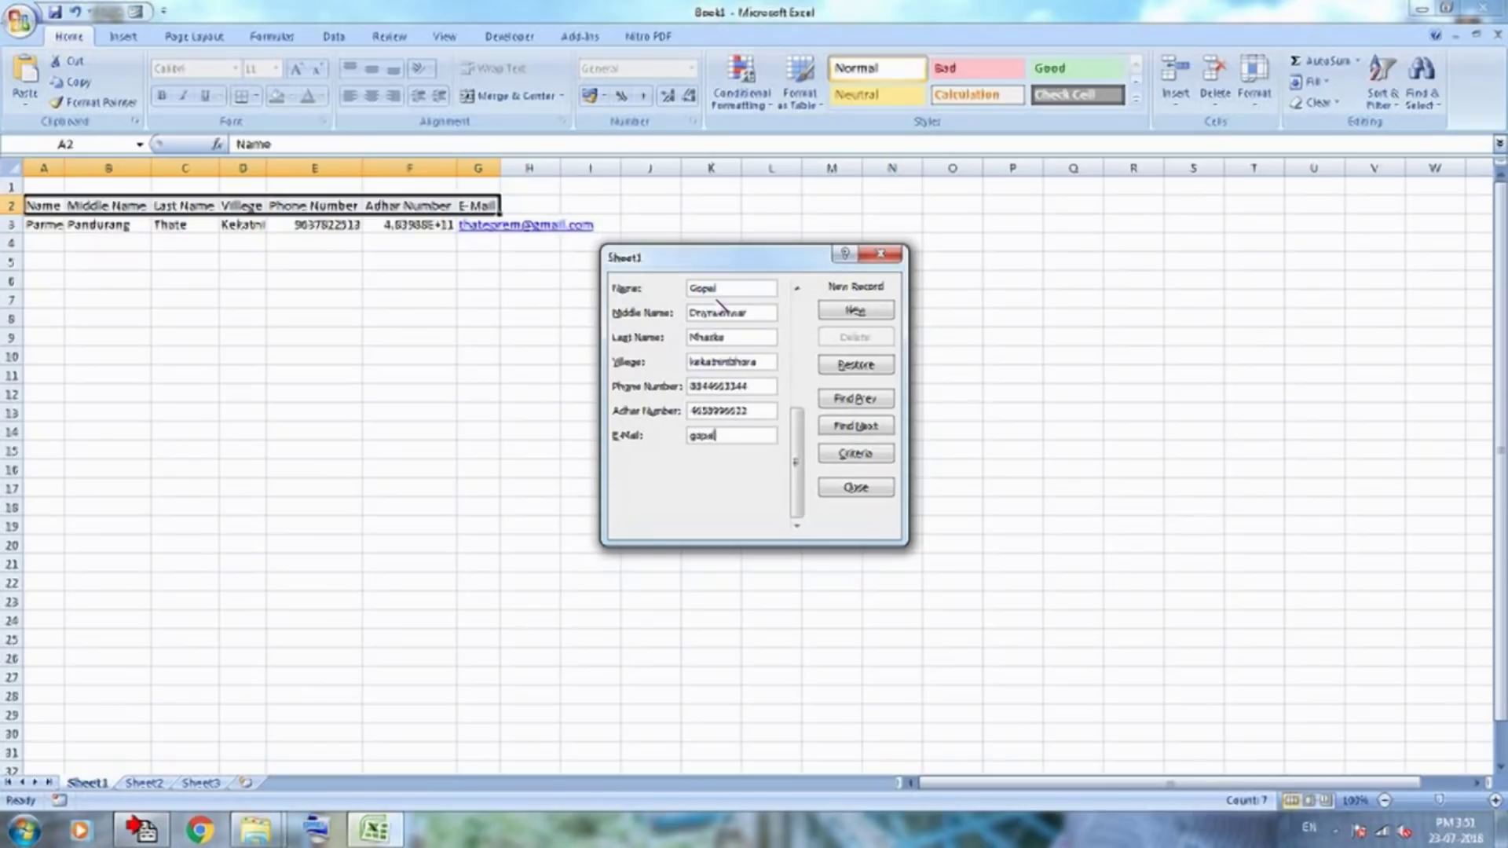
pyautogui.write('ark')
pyautogui.write('mail')
pyautogui.write('m')
pyautogui.click(855, 311)
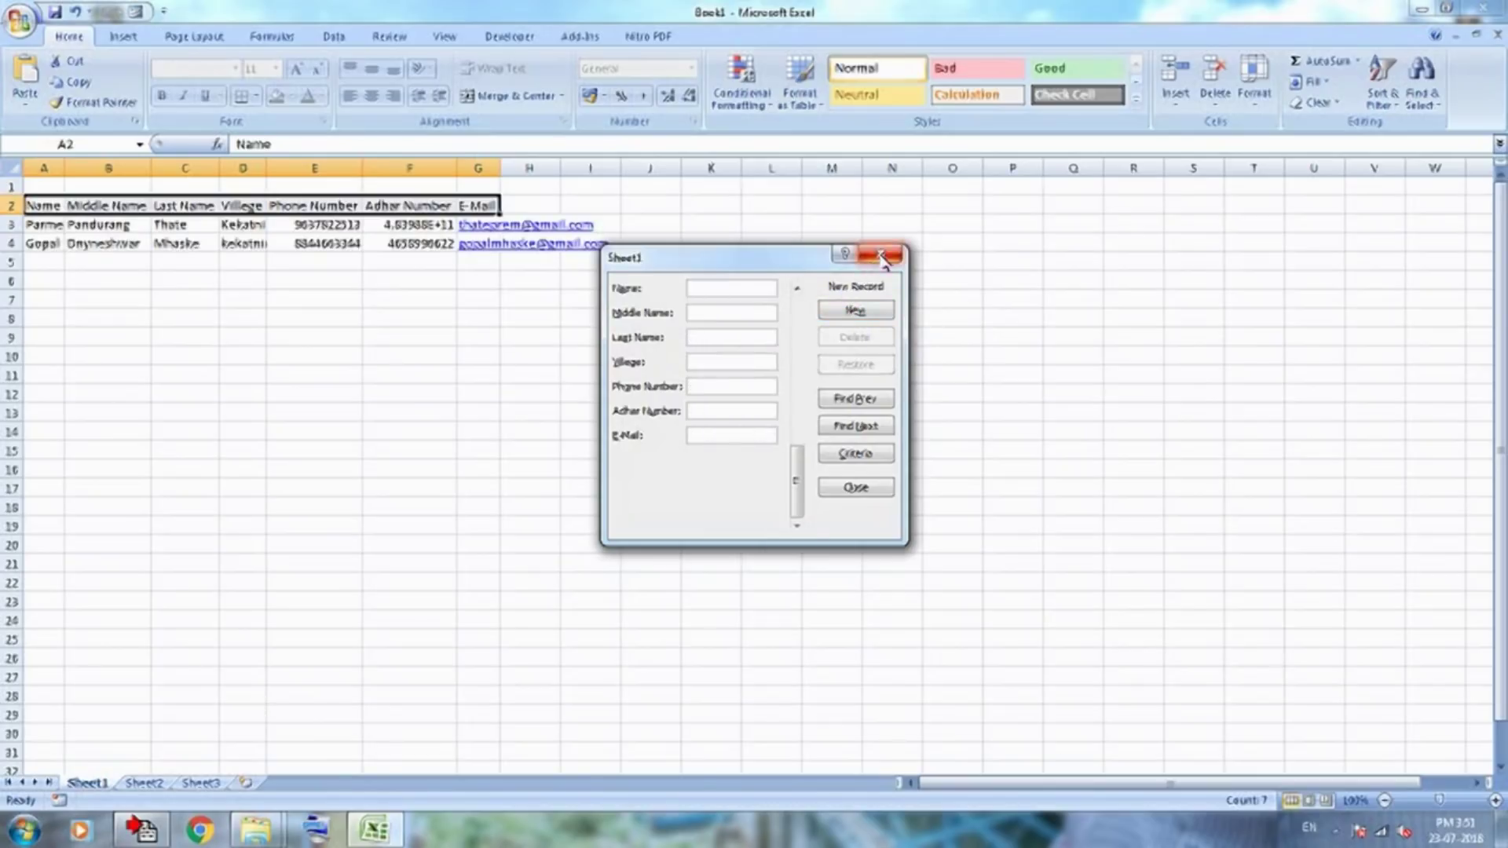
# Close the data form, AutoFit all worksheet columns to their contents, then select row 2
pyautogui.click(880, 253)
pyautogui.click(548, 341)
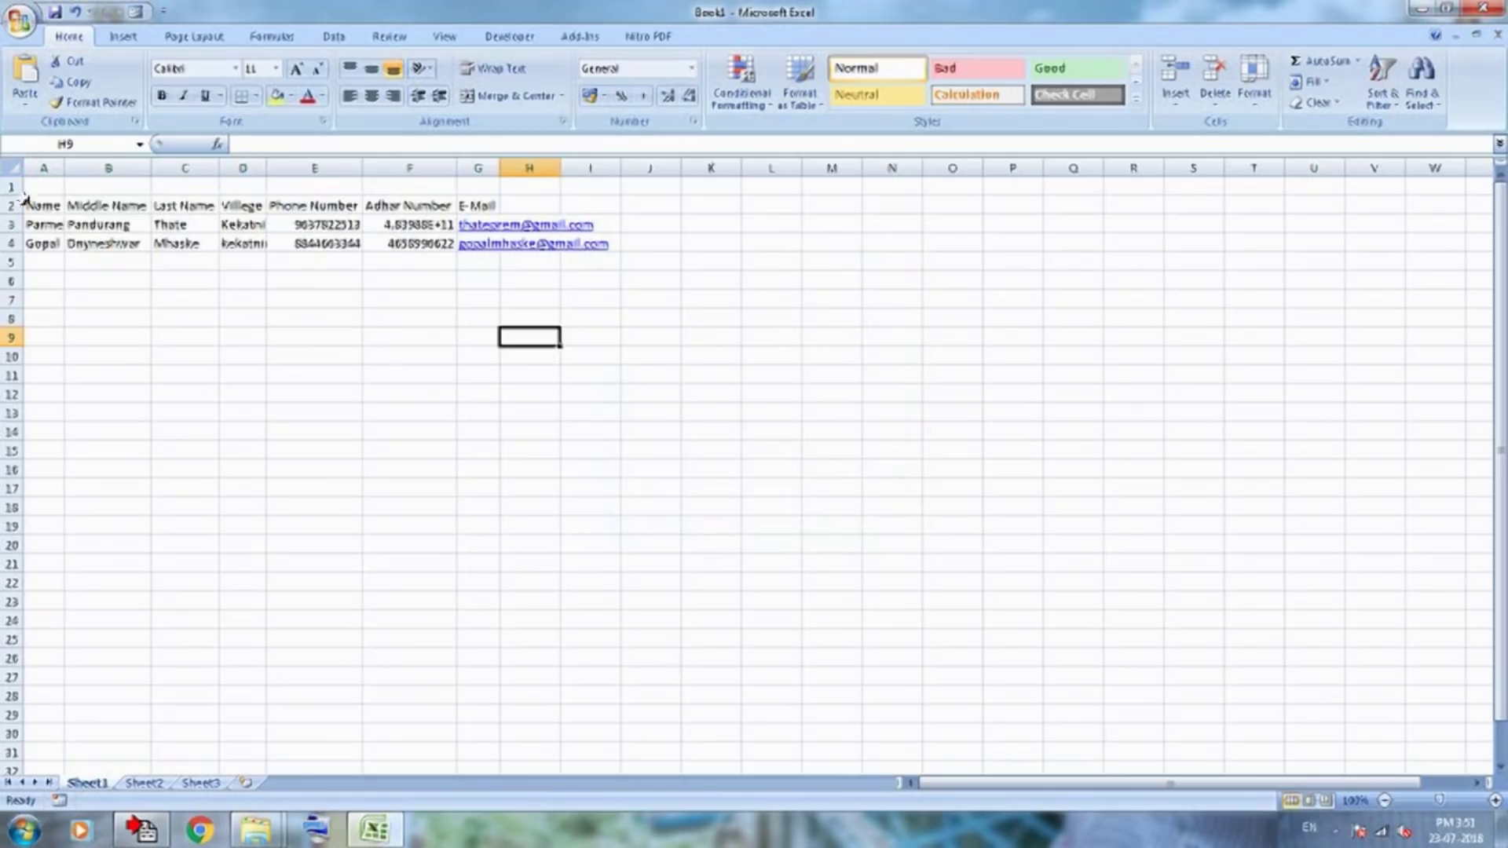
pyautogui.click(11, 168)
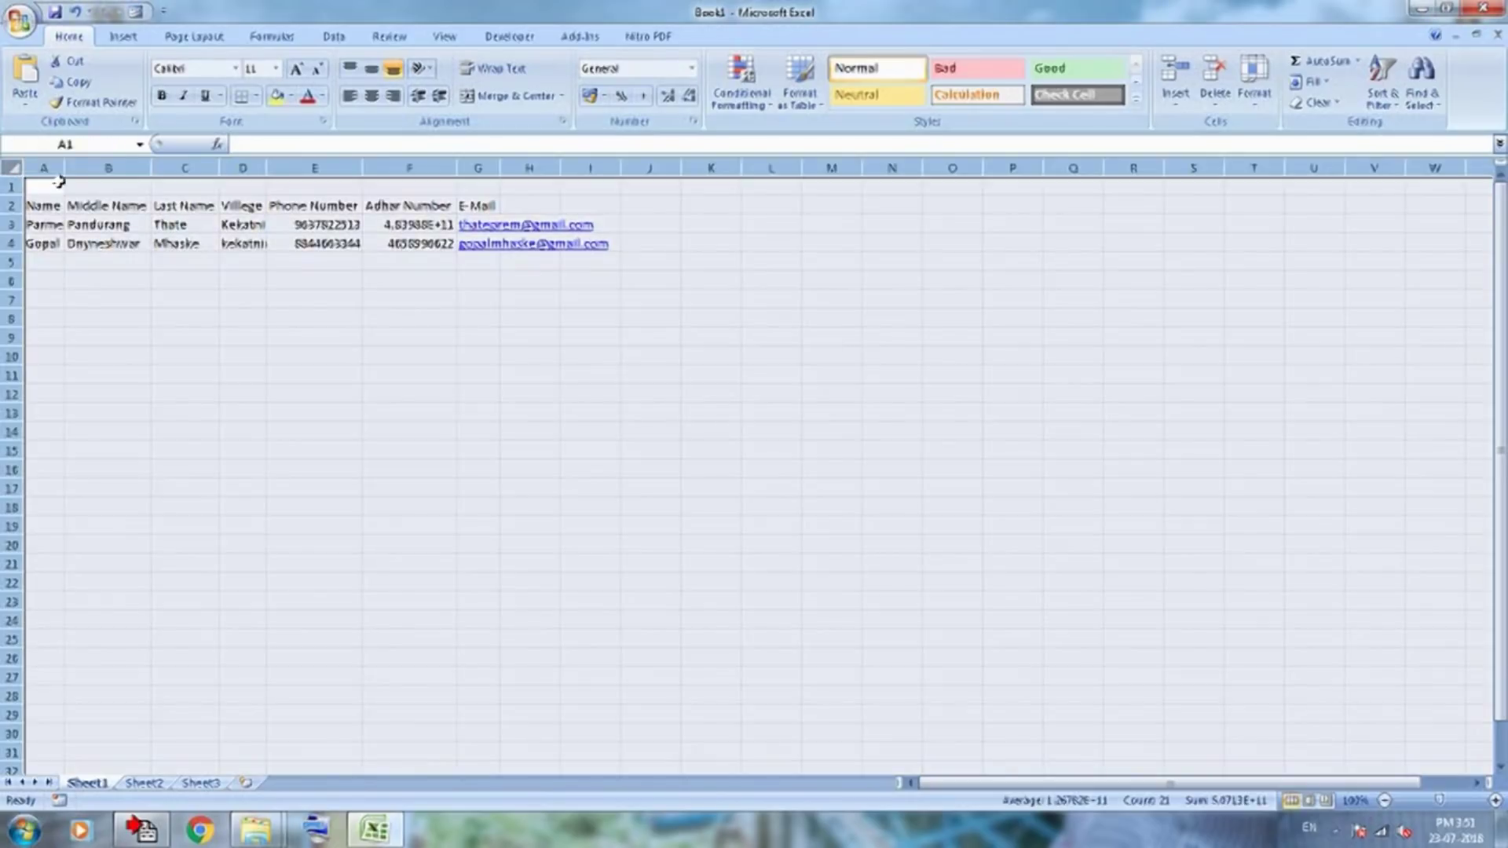
pyautogui.doubleClick(62, 167)
pyautogui.click(552, 375)
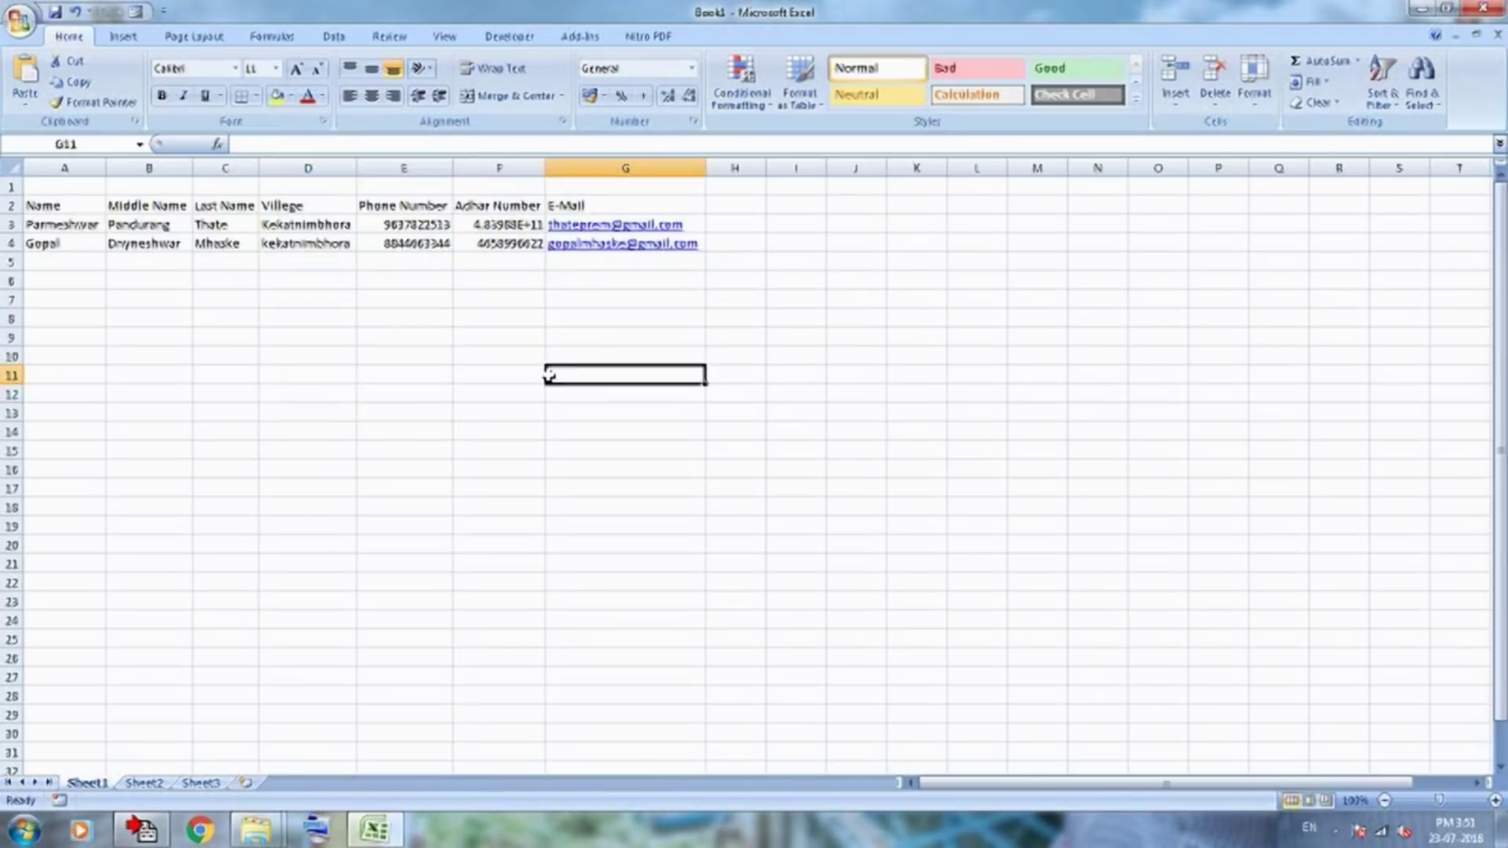
pyautogui.click(11, 206)
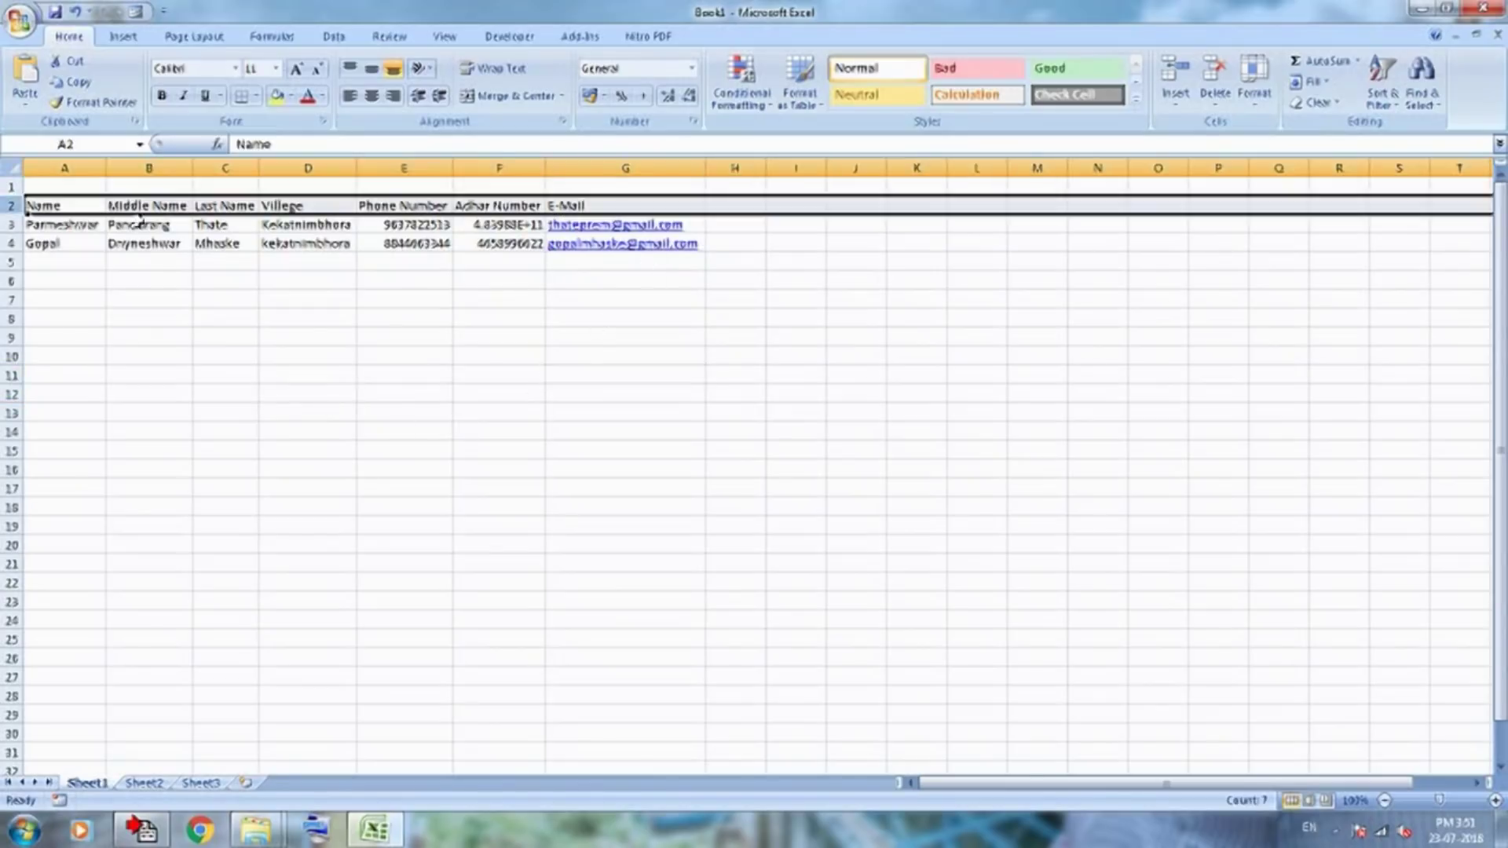
# Center the row 2 headers, then select the first Adhar number in cell F3
pyautogui.click(371, 95)
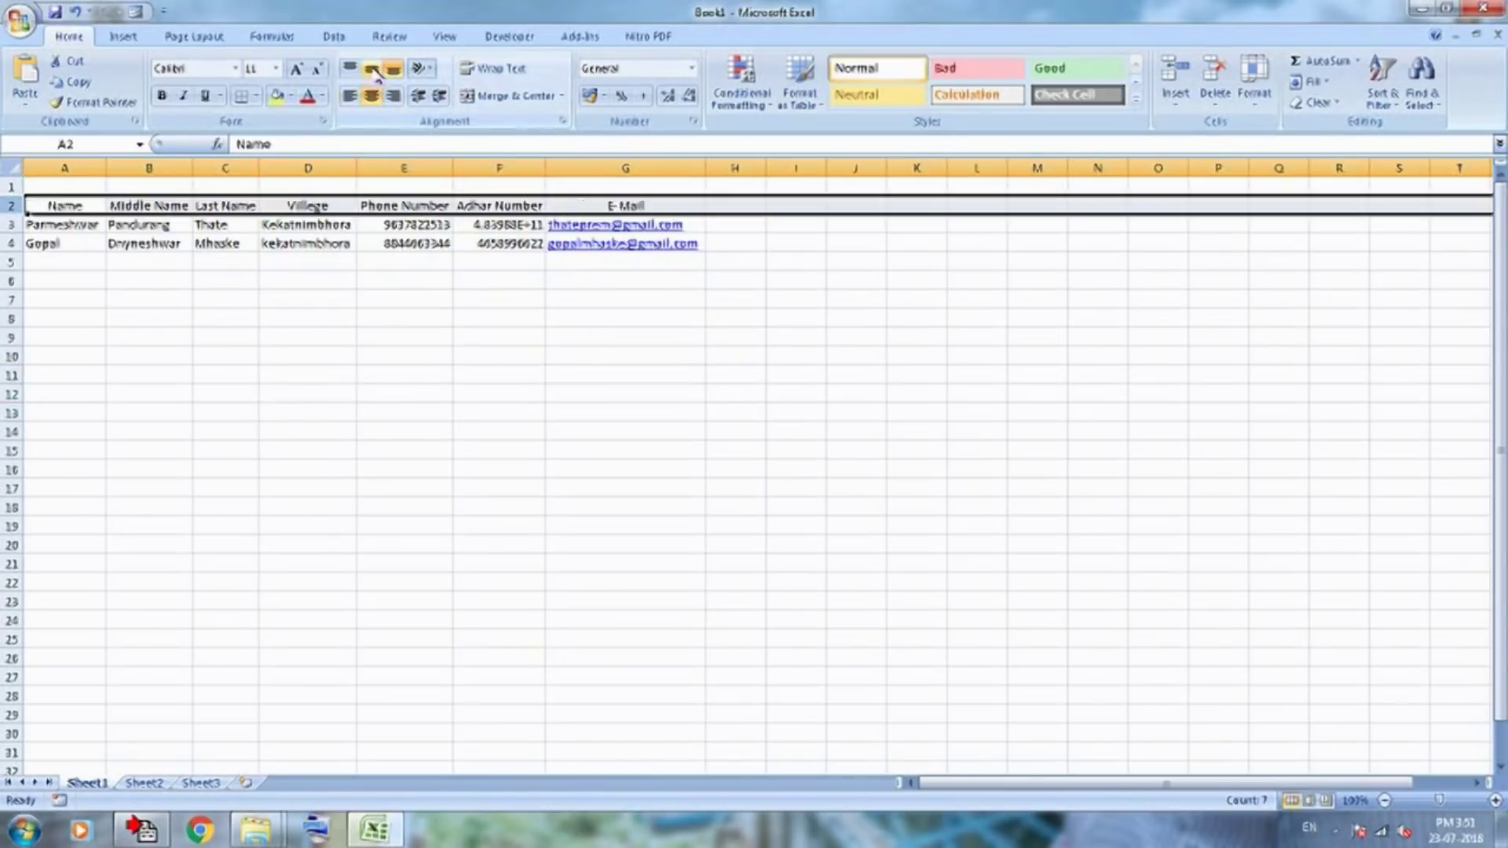
pyautogui.click(466, 408)
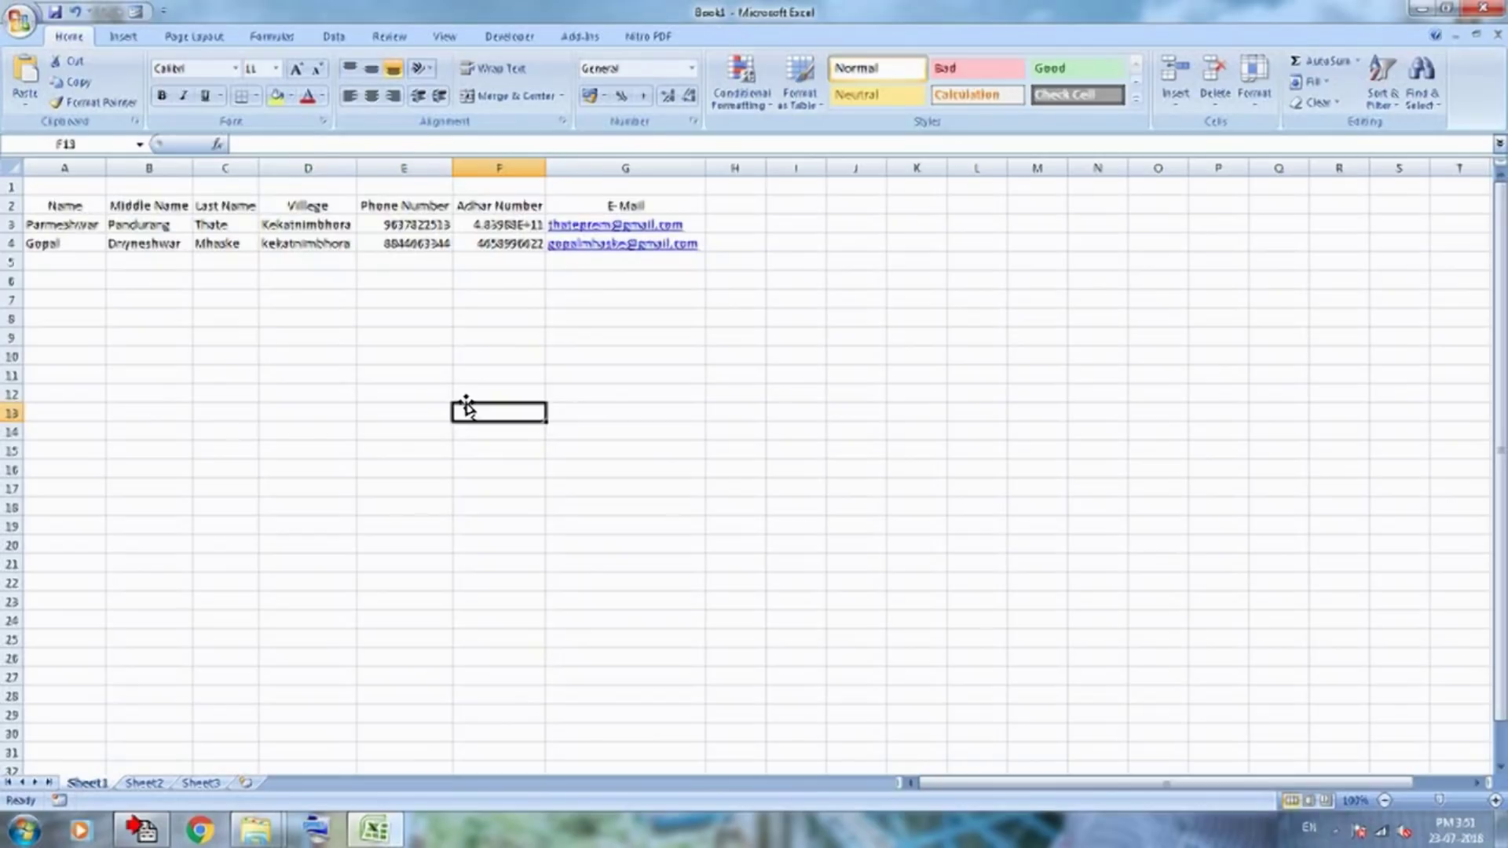
pyautogui.moveTo(560, 351); pyautogui.dragTo(550, 334)
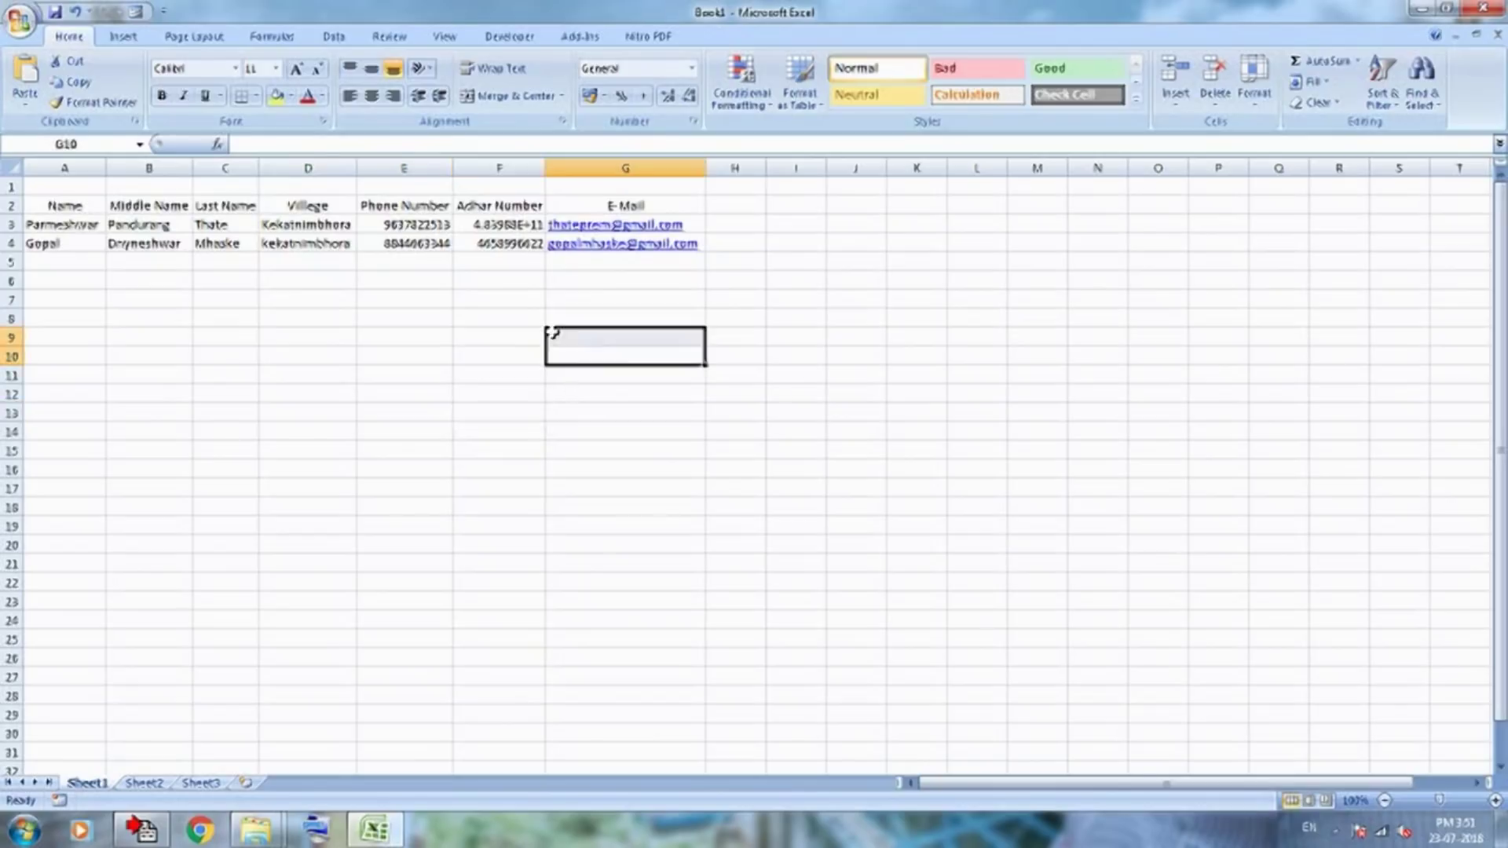
pyautogui.click(506, 224)
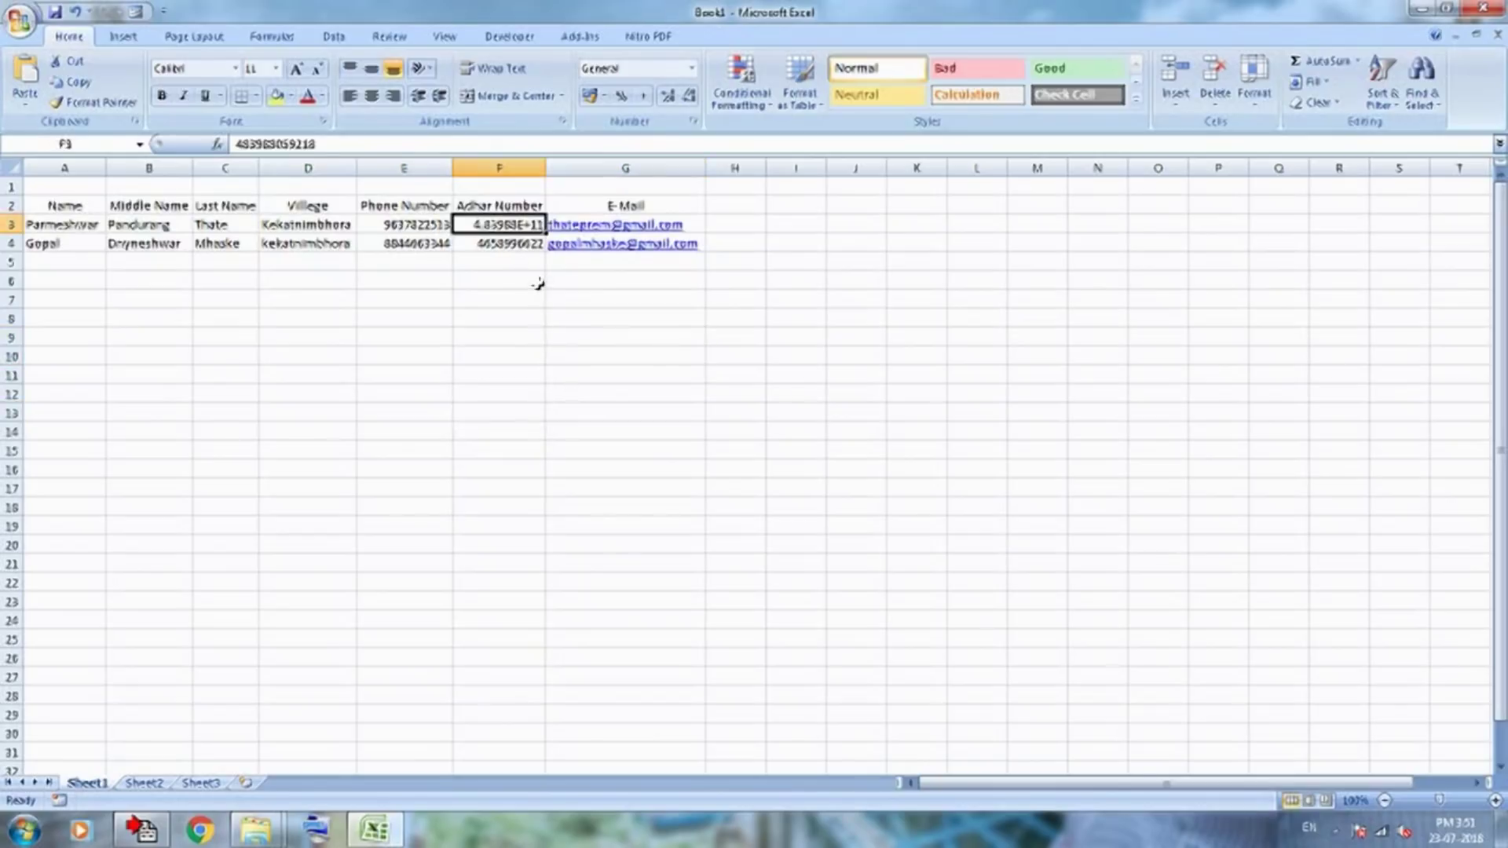
pyautogui.click(552, 392)
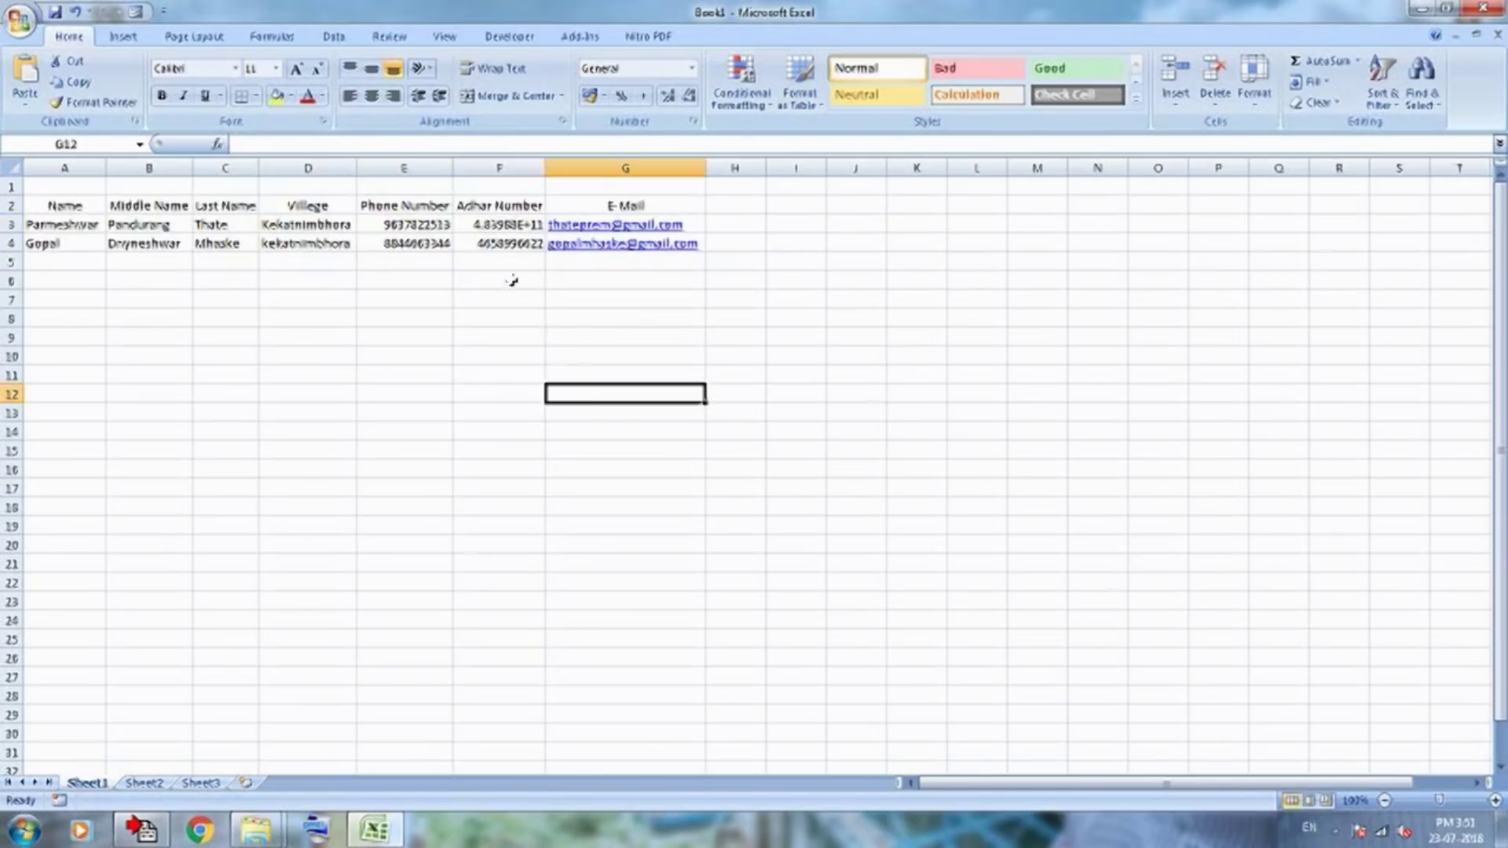
pyautogui.click(505, 225)
# Format cell F3 with the Number category so the Adhar number displays in full
pyautogui.rightClick(505, 225)
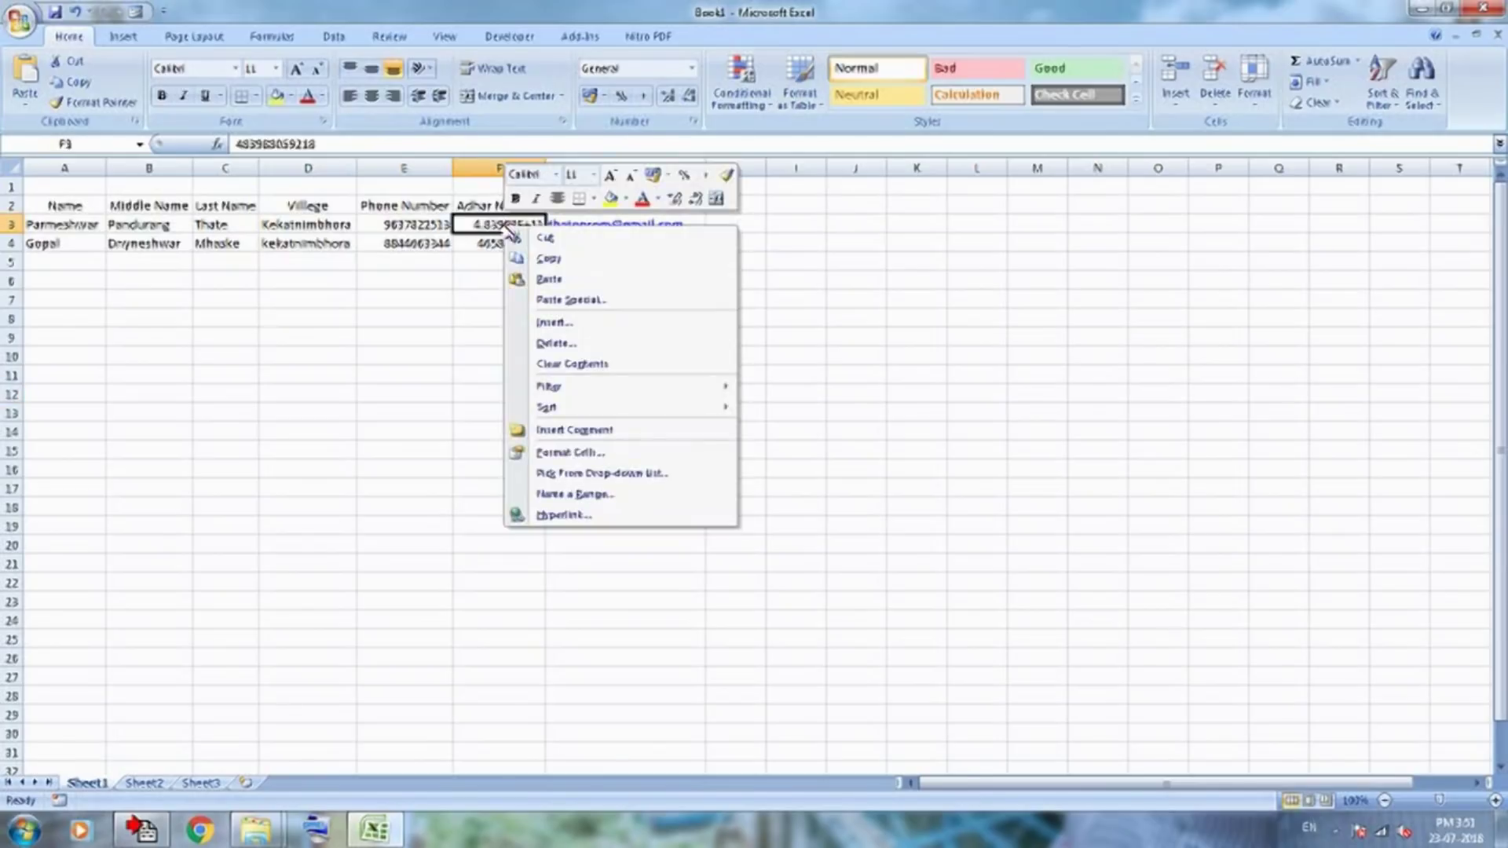
pyautogui.click(554, 454)
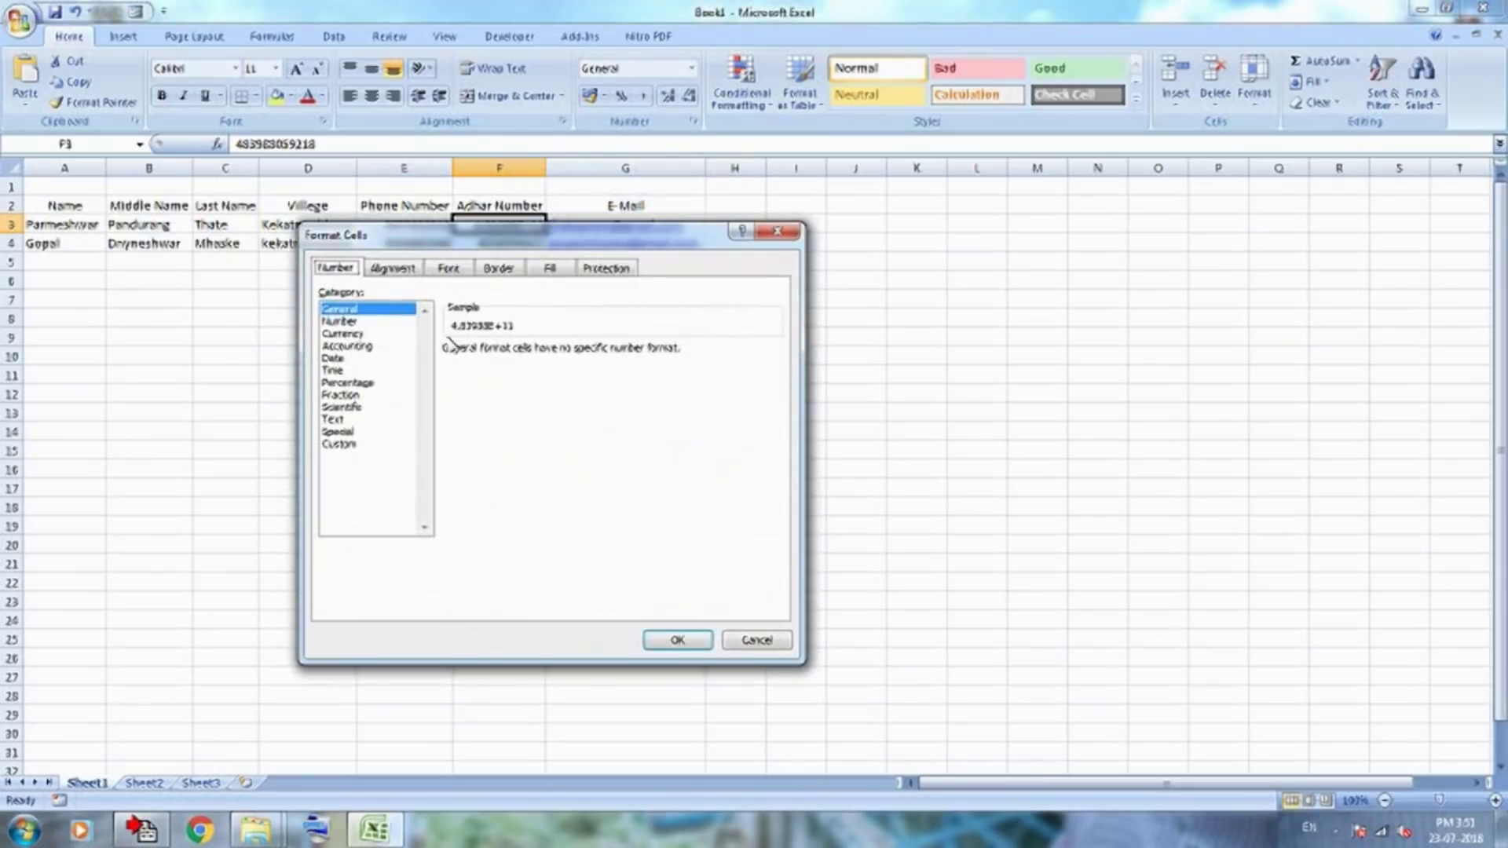
pyautogui.click(352, 323)
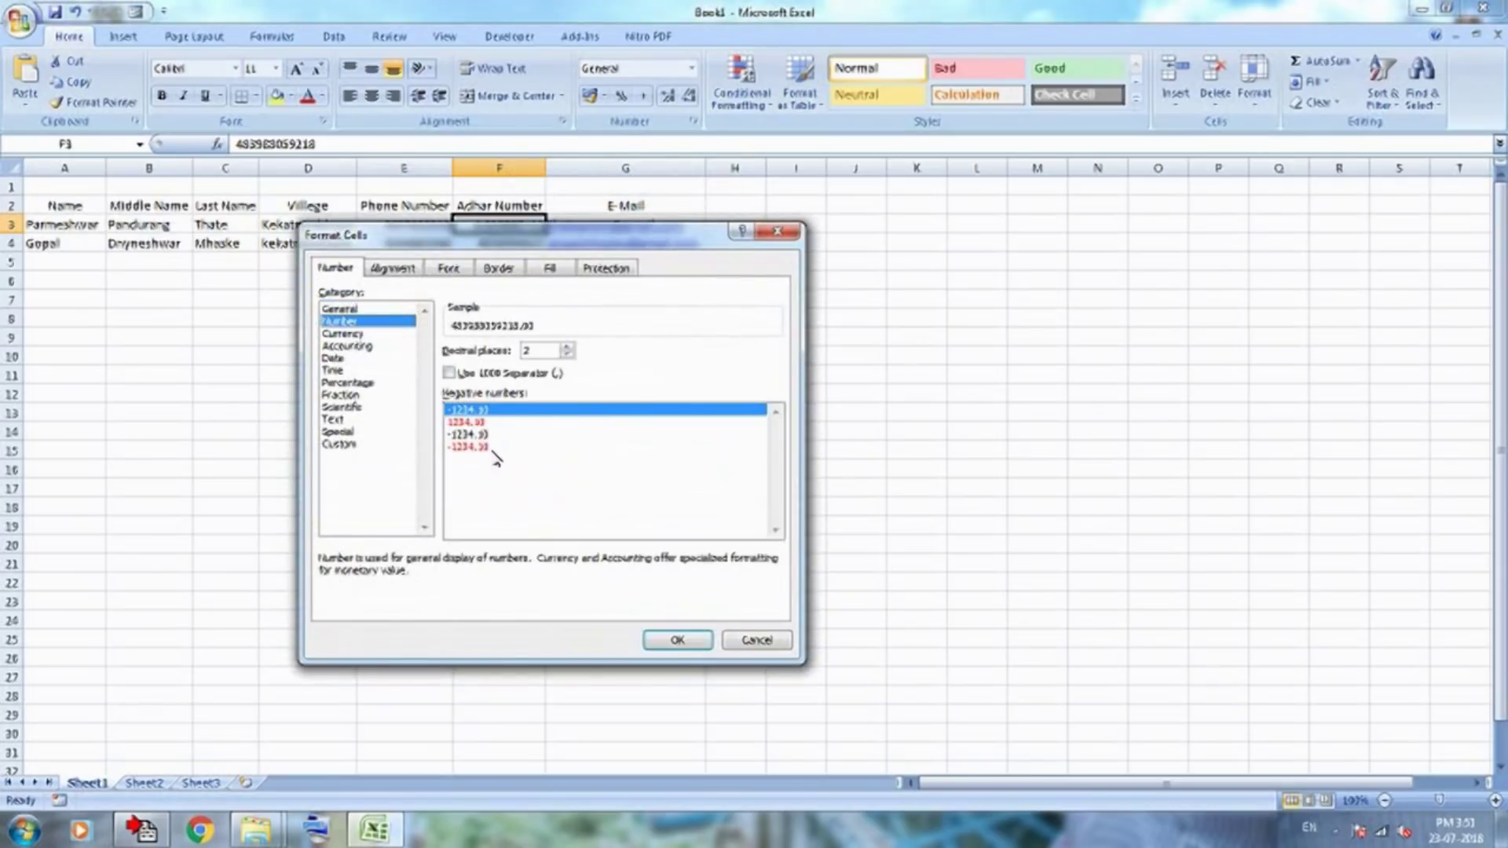
pyautogui.click(695, 638)
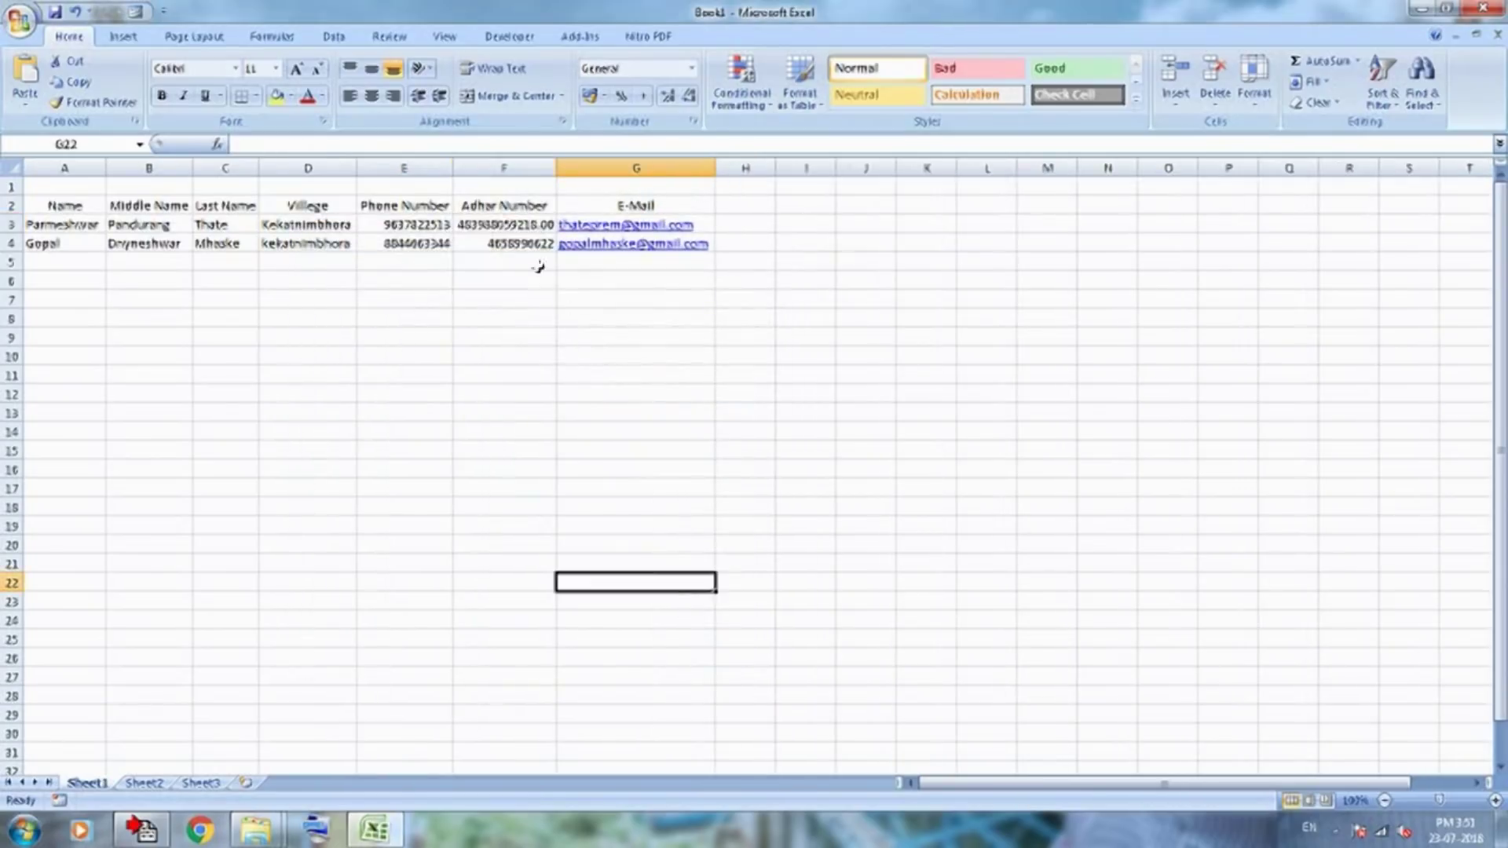
# Remove the decimal places from the Adhar number in F3 so it shows as a whole number
pyautogui.click(689, 95)
pyautogui.click(689, 95)
pyautogui.click(455, 522)
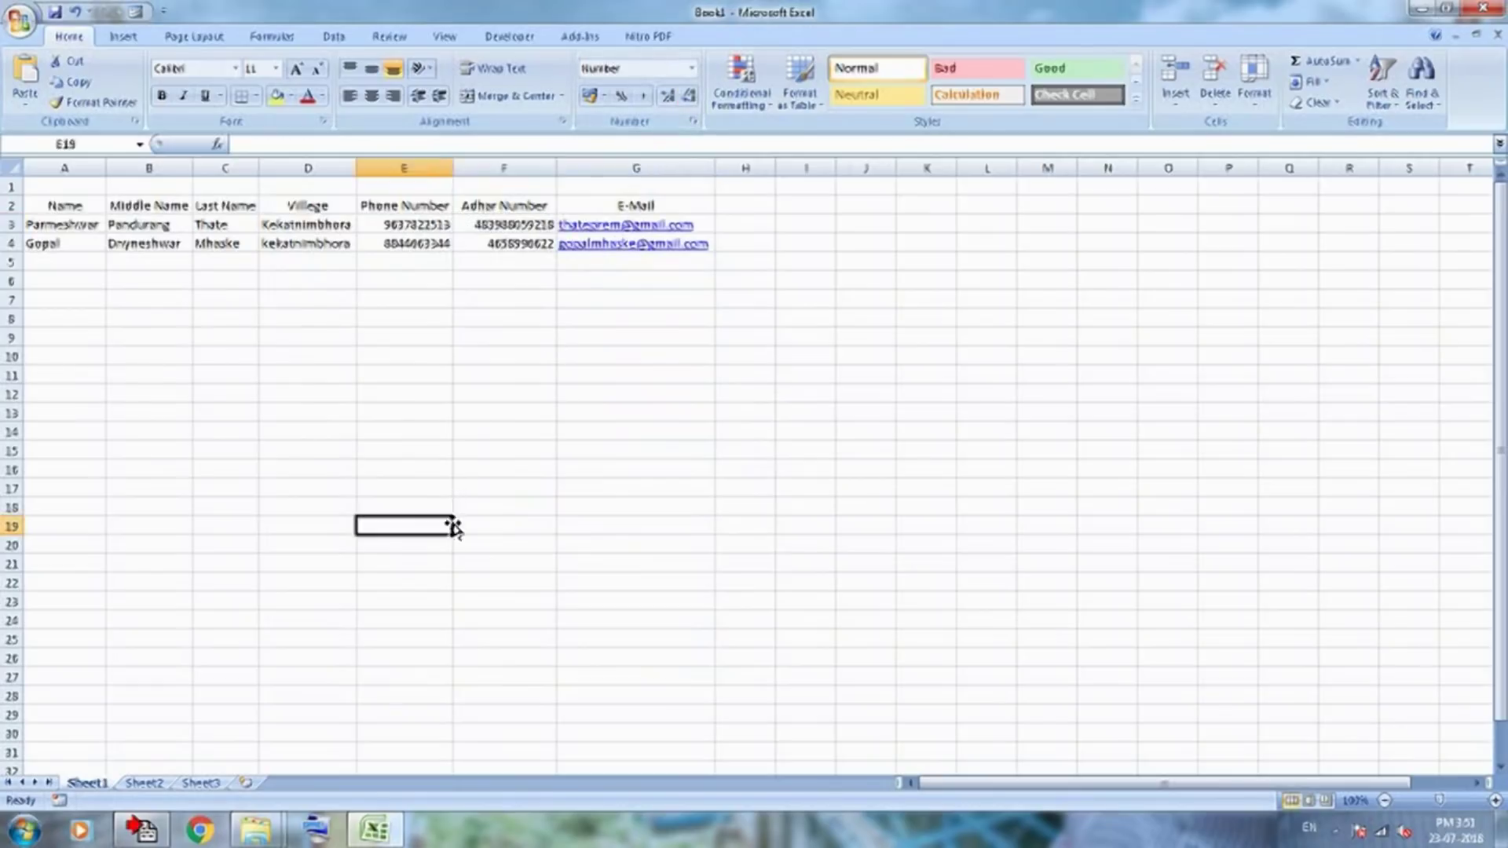
pyautogui.click(579, 378)
# Check the second Adhar number's full value in F4 without changing it
pyautogui.click(523, 245)
pyautogui.doubleClick(523, 244)
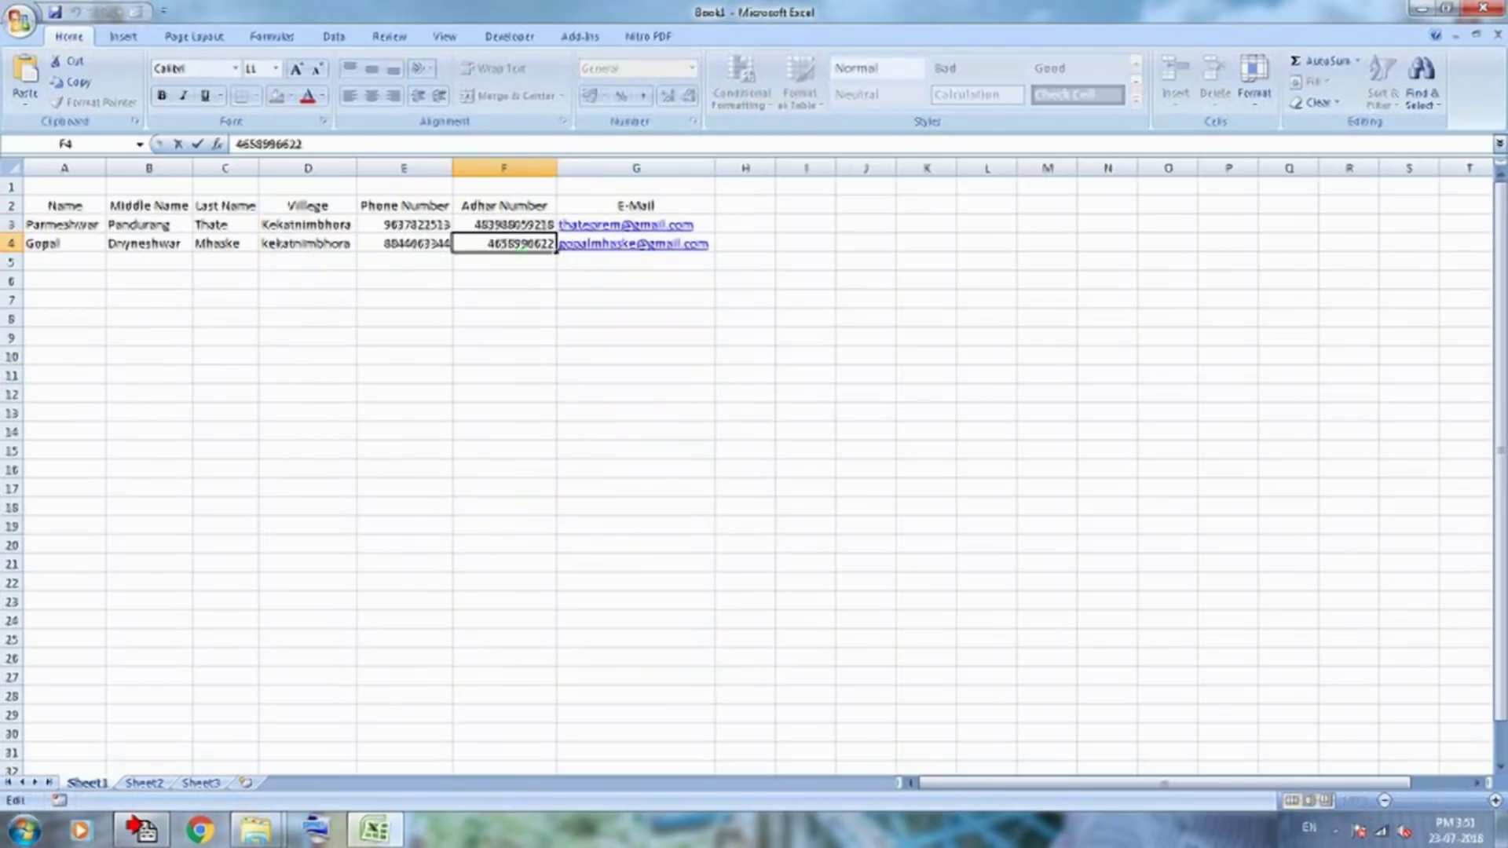
pyautogui.click(481, 390)
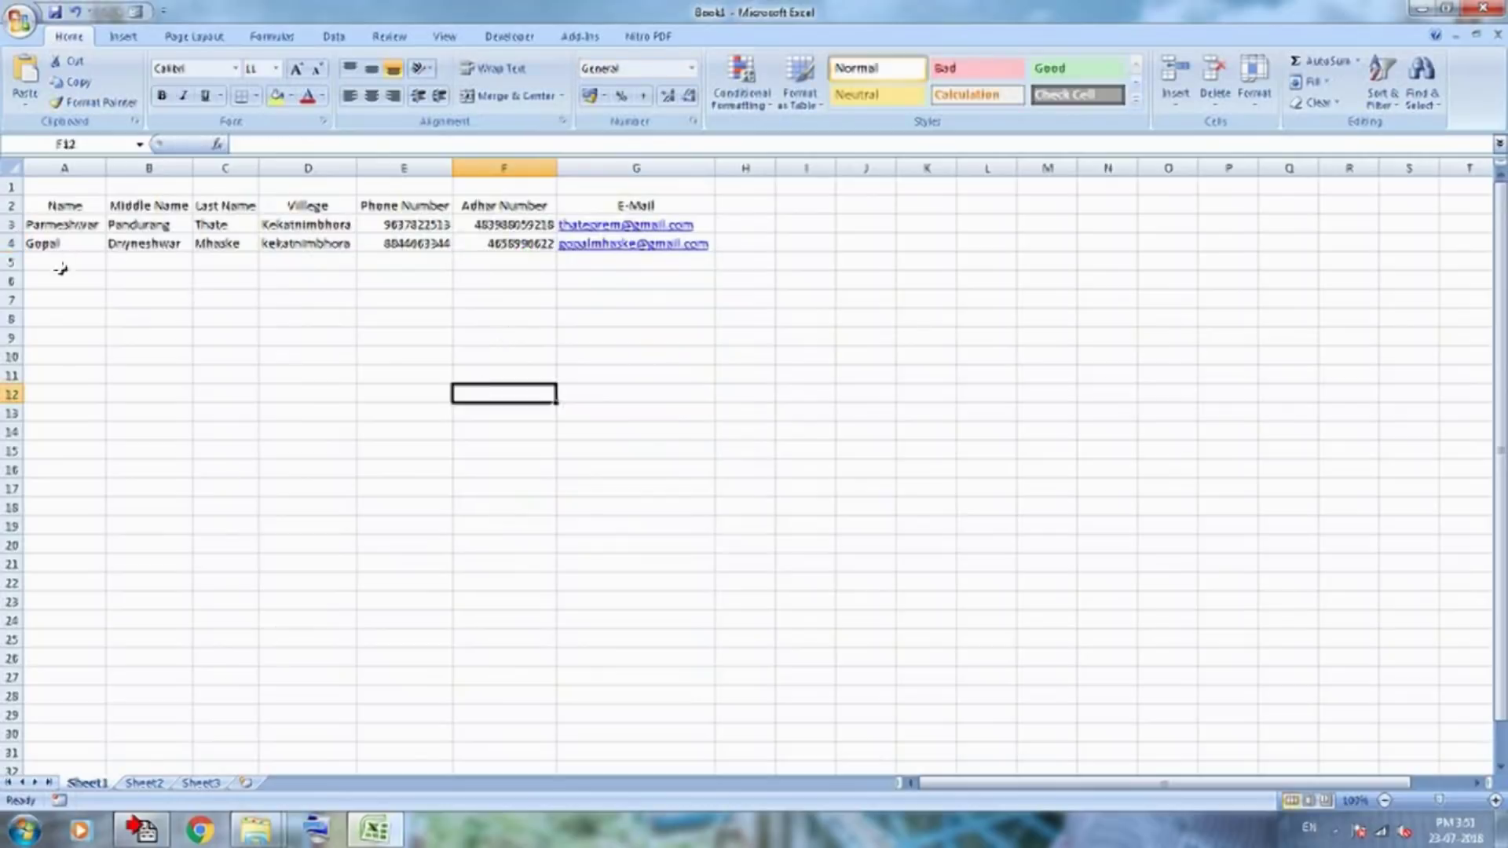